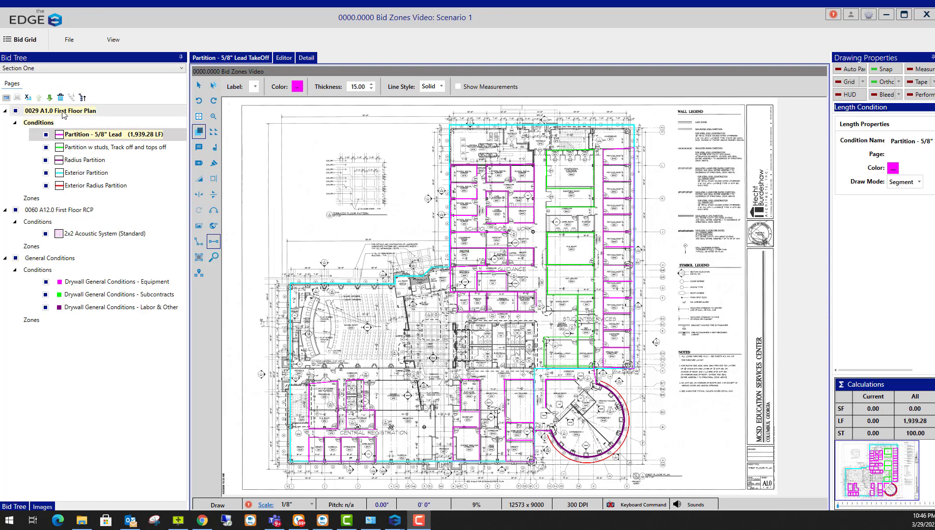
# Open the 0029 A1.0 First Floor Plan page from the Bid Tree for takeoff
pyautogui.click(63, 111)
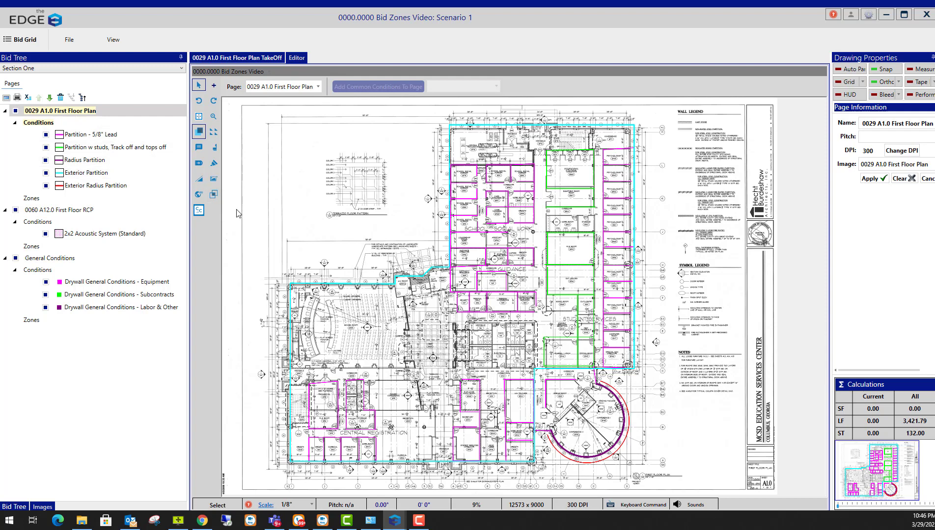
# Draw a four-corner zone outline around the east half of the first floor plan
pyautogui.click(214, 195)
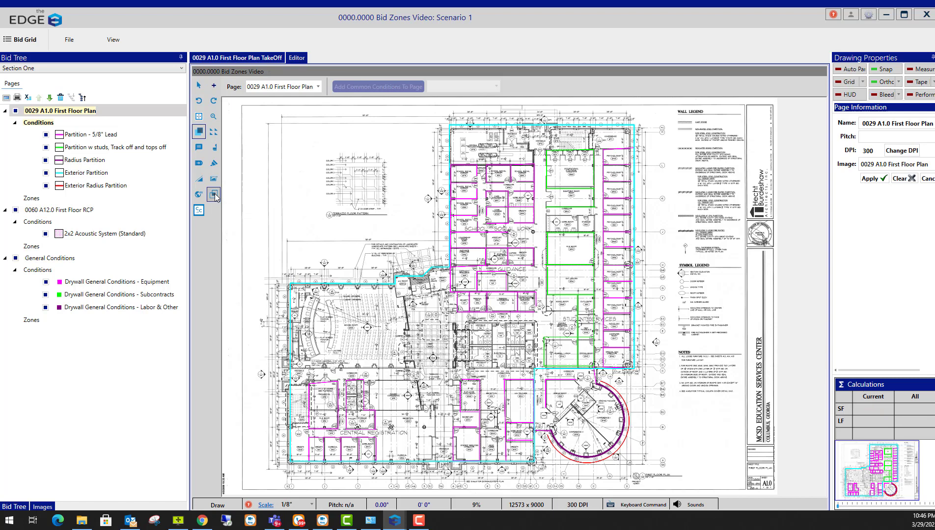
pyautogui.click(540, 112)
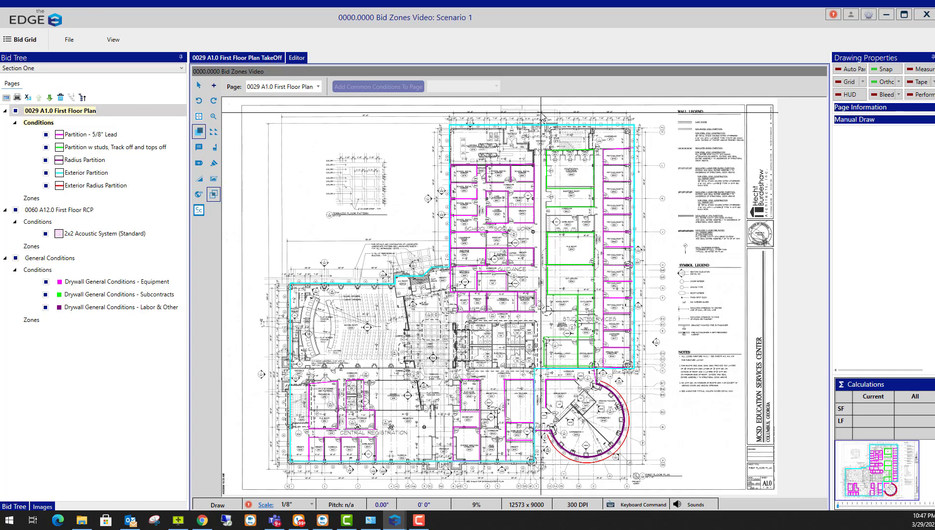
pyautogui.click(551, 481)
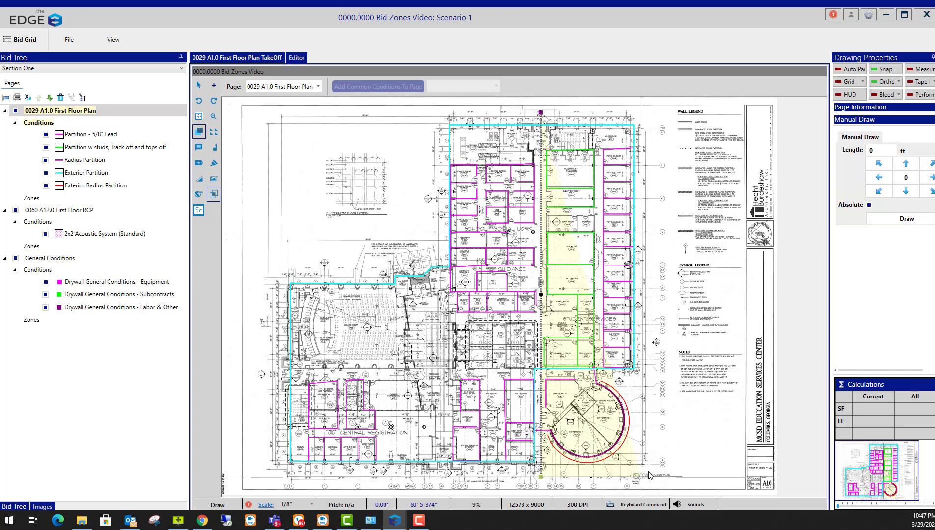
pyautogui.click(653, 477)
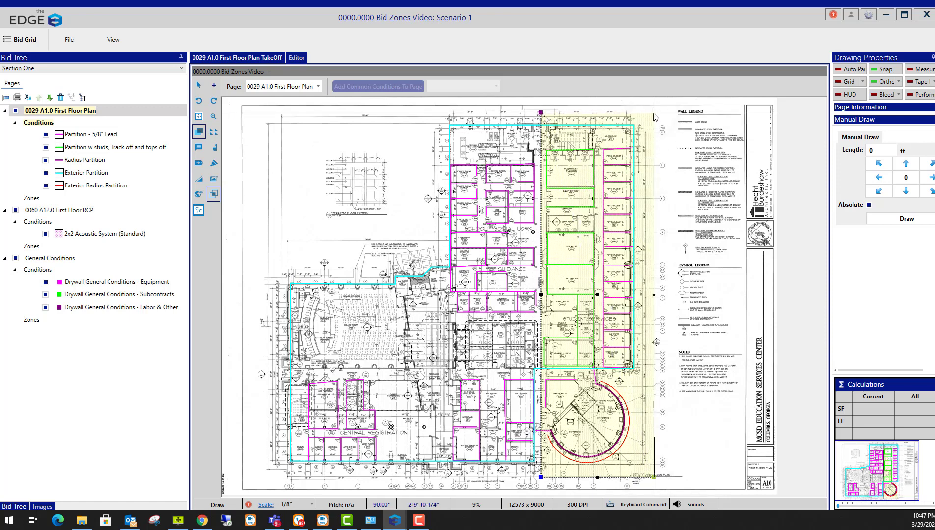
pyautogui.click(654, 113)
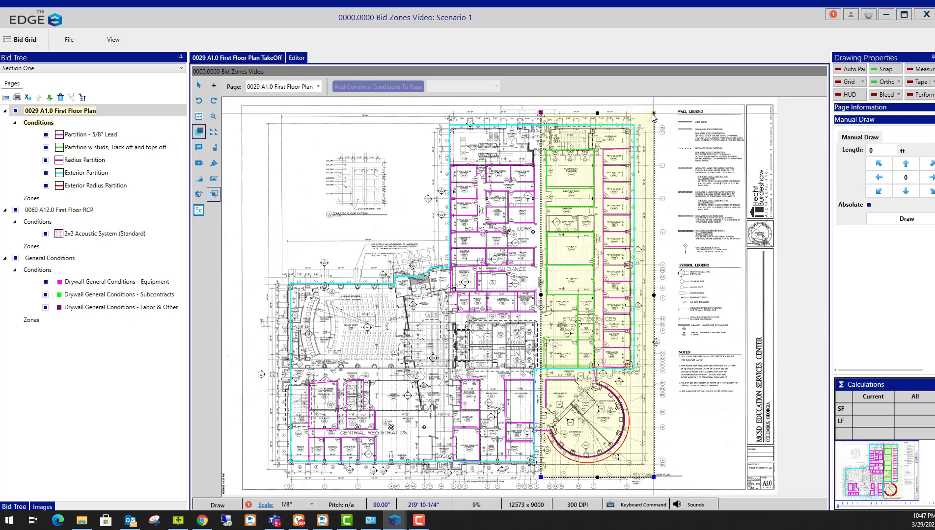
pyautogui.rightClick(624, 144)
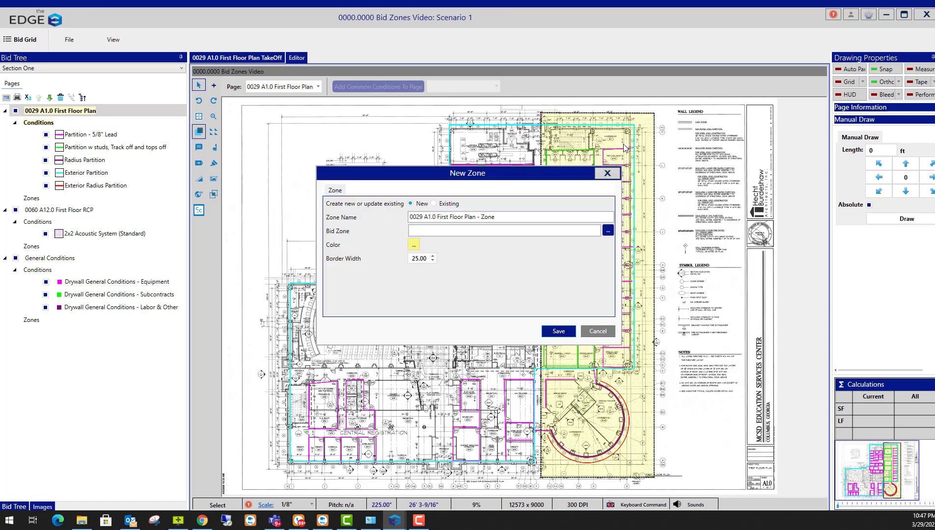
# Replace the default zone name with 'East Partition' and bring up the Bid Zone pick list
pyautogui.click(506, 216)
pyautogui.moveTo(507, 216); pyautogui.dragTo(343, 217)
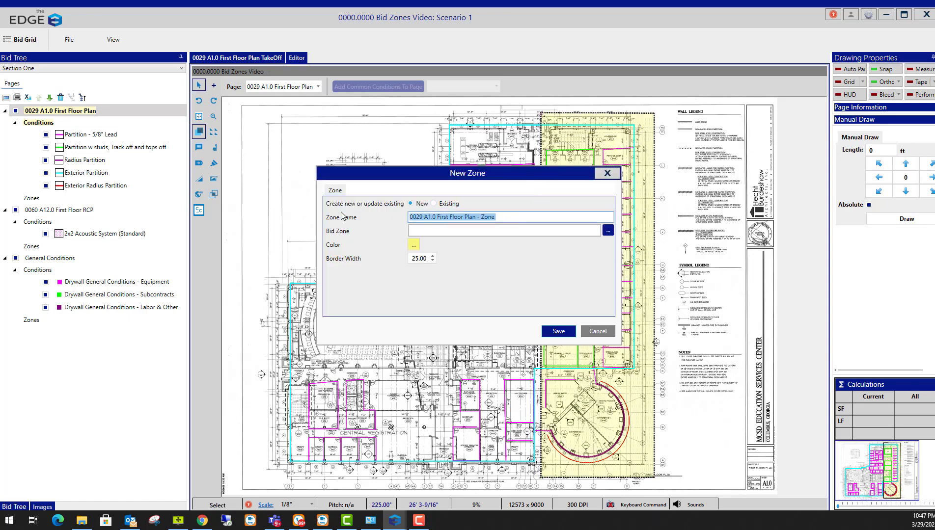
pyautogui.write('E')
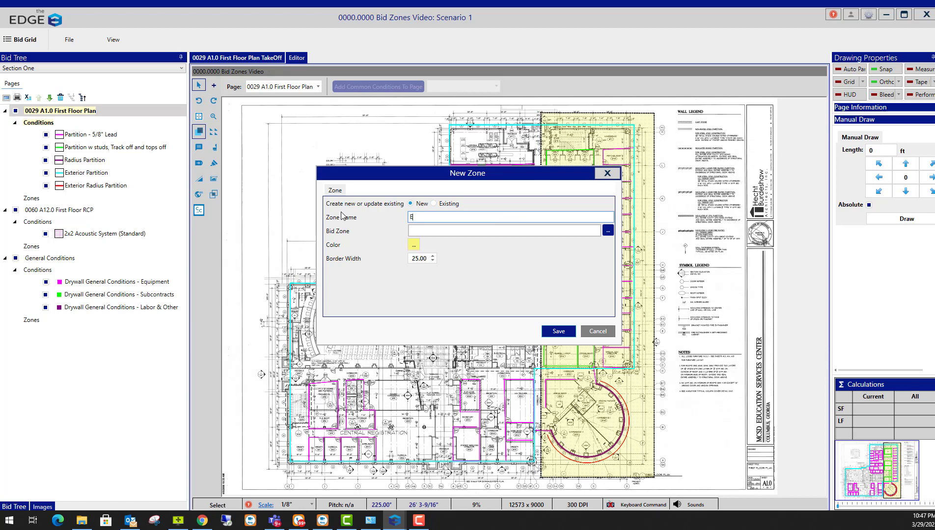
pyautogui.write('ast Partitions')
pyautogui.click(607, 231)
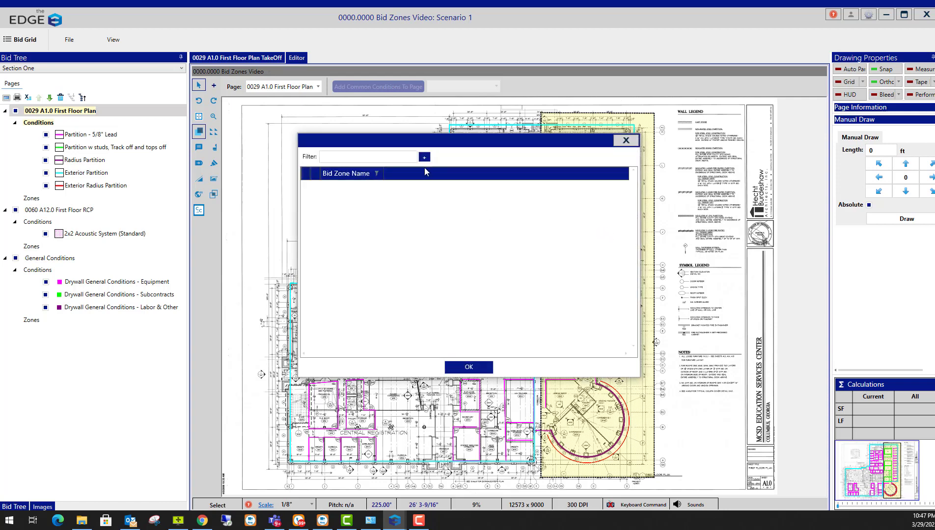
# Add a new bid zone named 'Bid Zone 1', assign it, and save the East Partitions zone
pyautogui.click(424, 157)
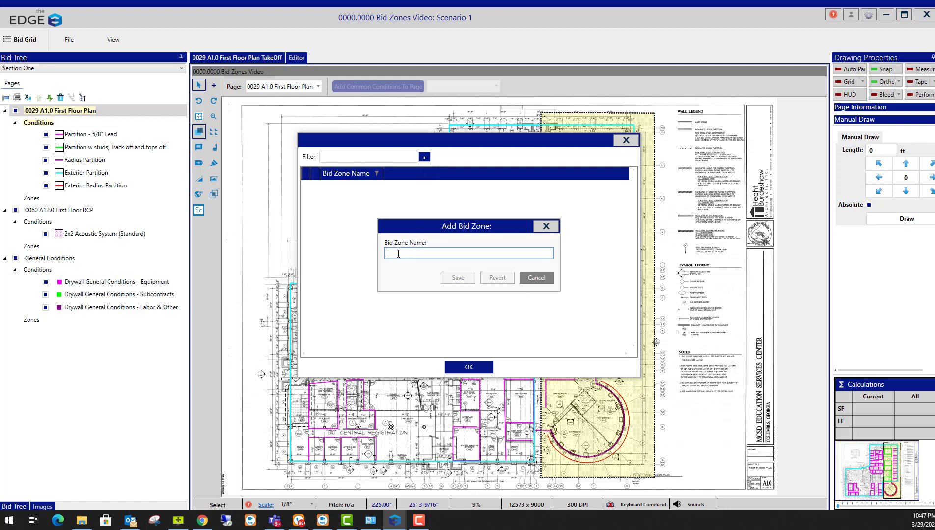
pyautogui.write('Bid')
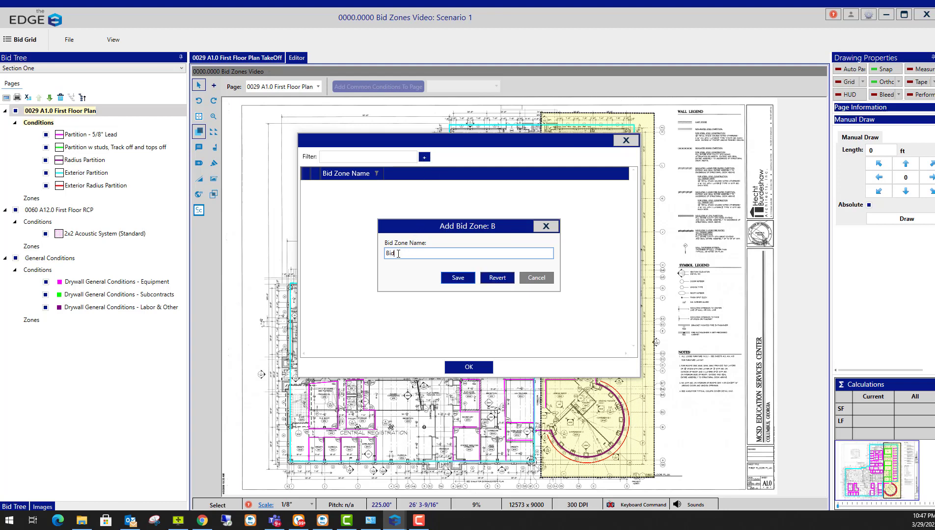
pyautogui.write(' Zone 1')
pyautogui.click(447, 278)
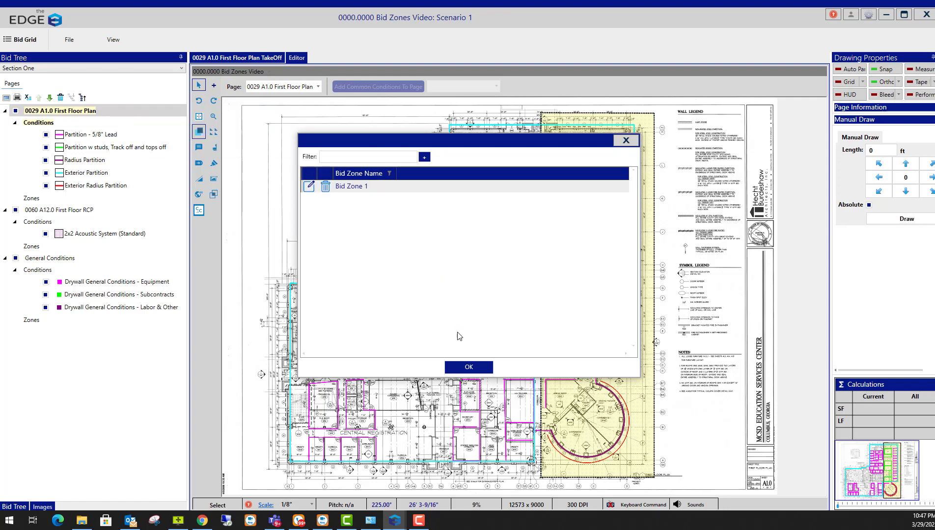
pyautogui.click(469, 368)
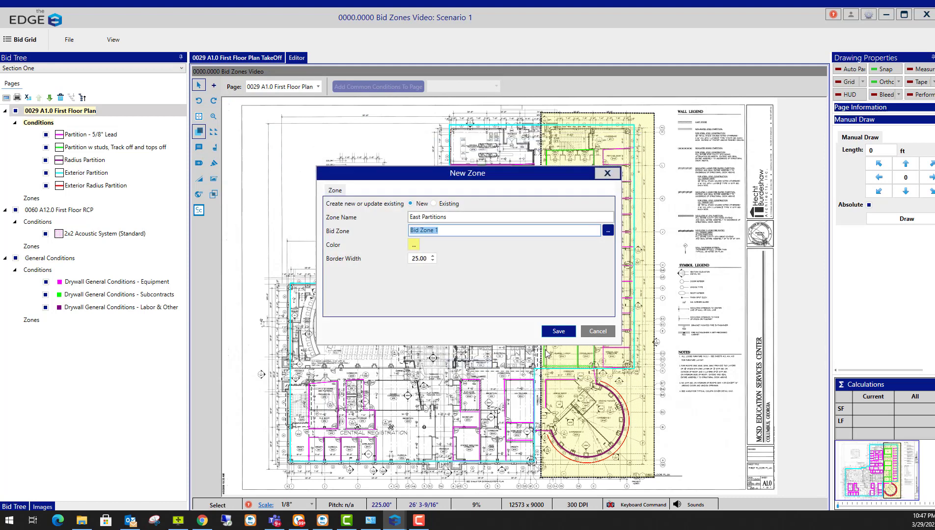
pyautogui.click(558, 333)
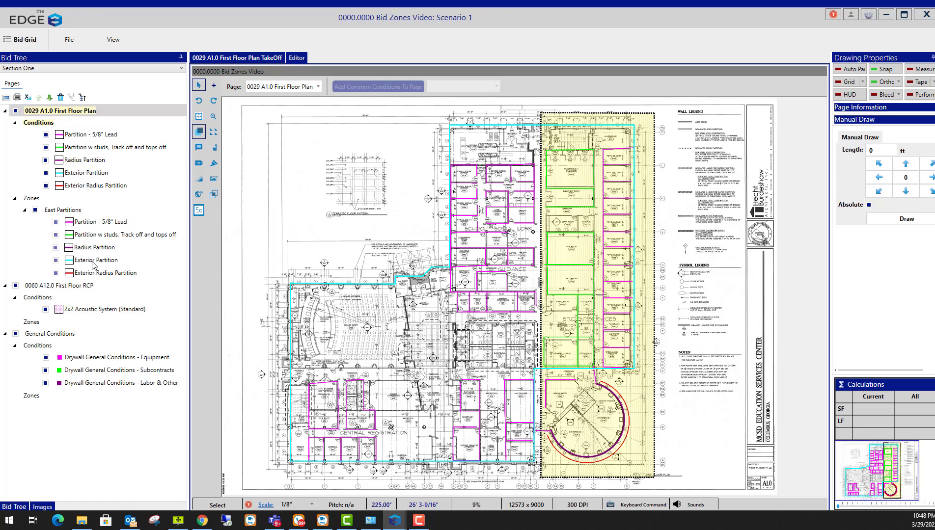
# On the 0060 A12.0 First Floor RCP page, trace a zone outline around the east half
pyautogui.click(53, 288)
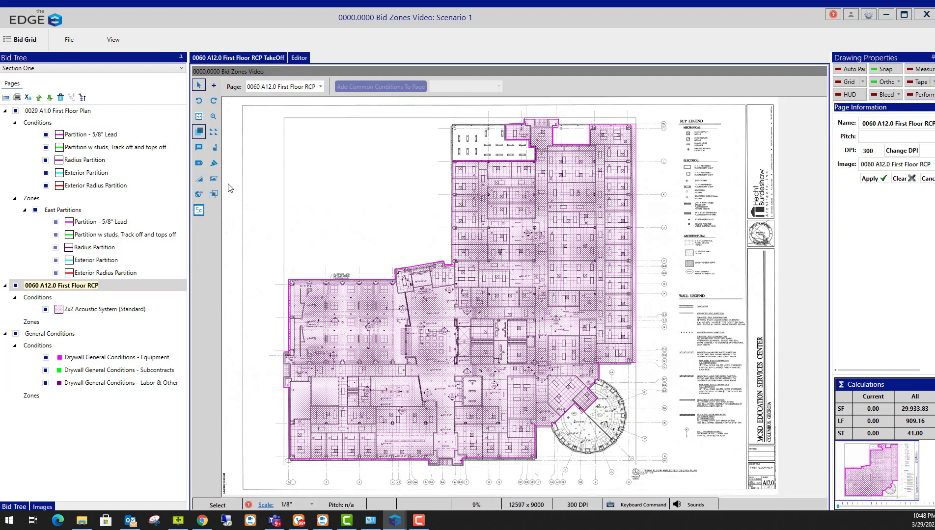
pyautogui.click(214, 195)
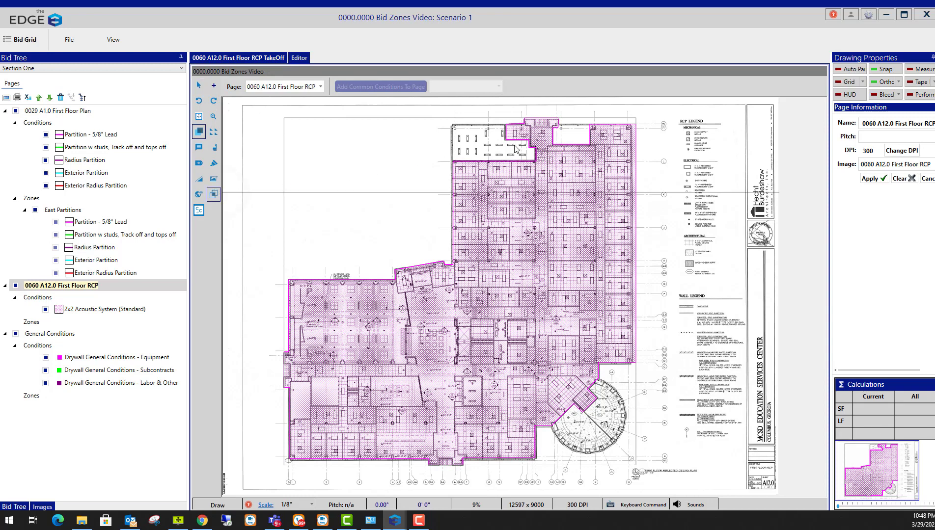
pyautogui.click(542, 106)
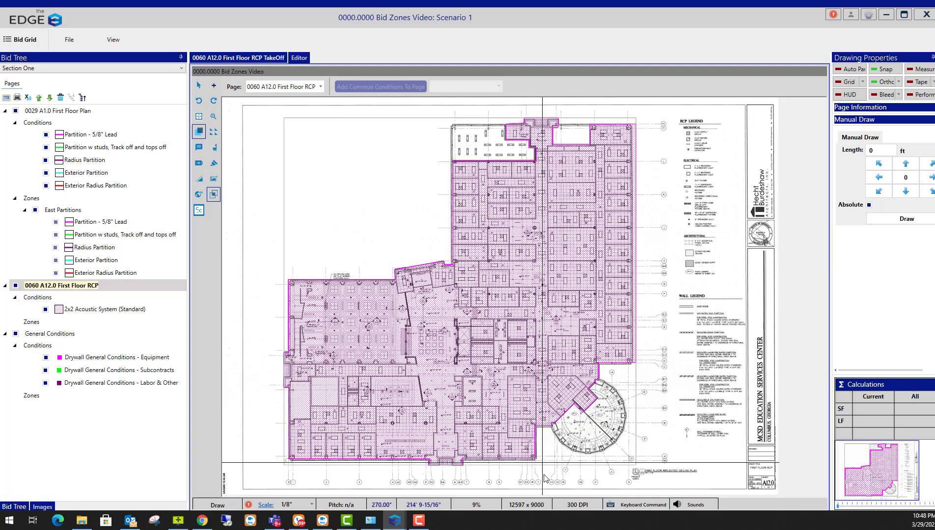
pyautogui.click(584, 473)
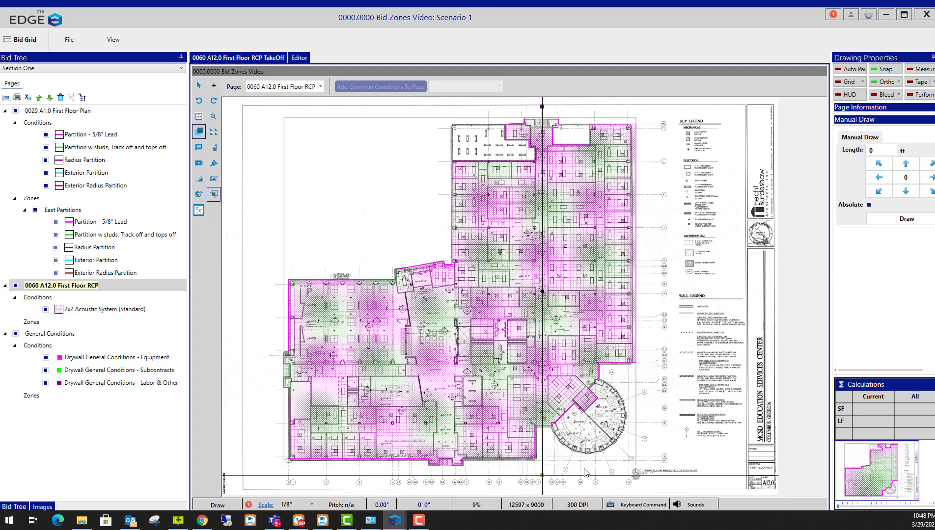
pyautogui.click(659, 474)
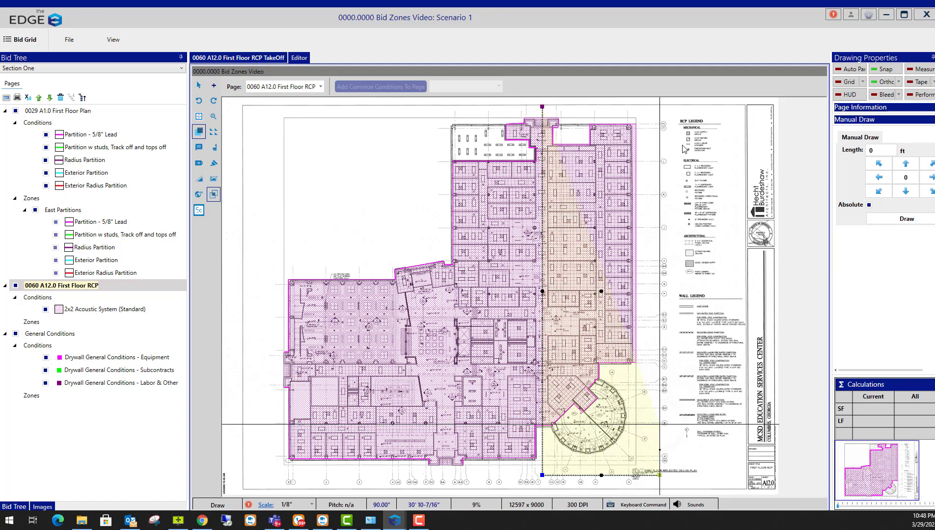
pyautogui.click(659, 114)
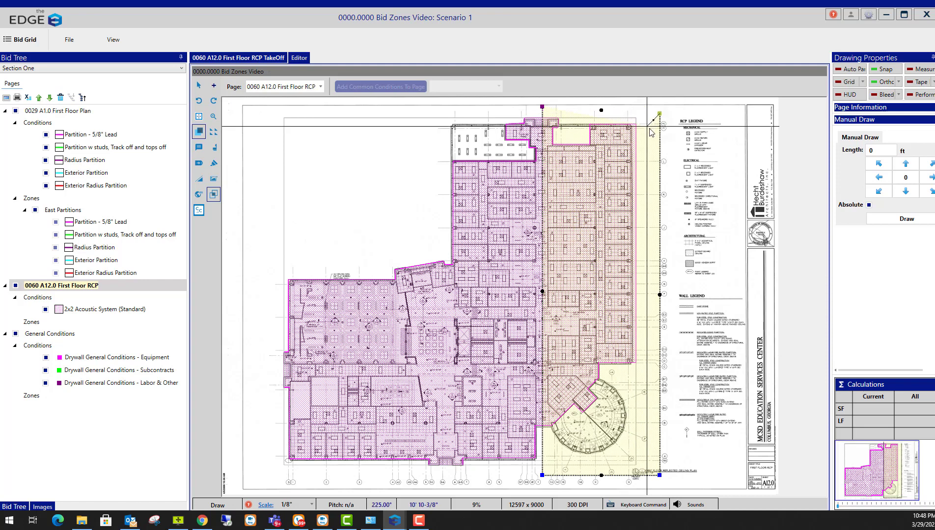
# Close the outline, name the zone 'East Ceiling', assign Bid Zone 1, and save it
pyautogui.press('c')
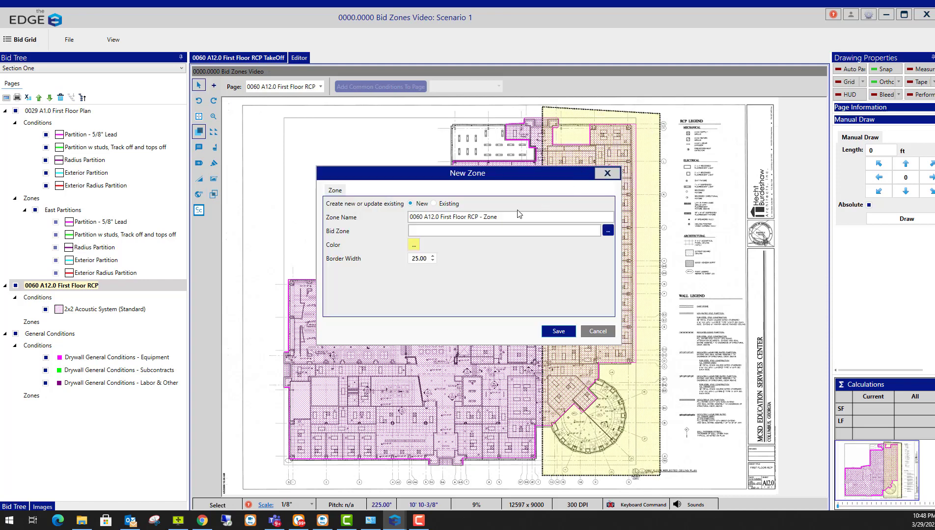
pyautogui.moveTo(518, 214); pyautogui.dragTo(306, 202)
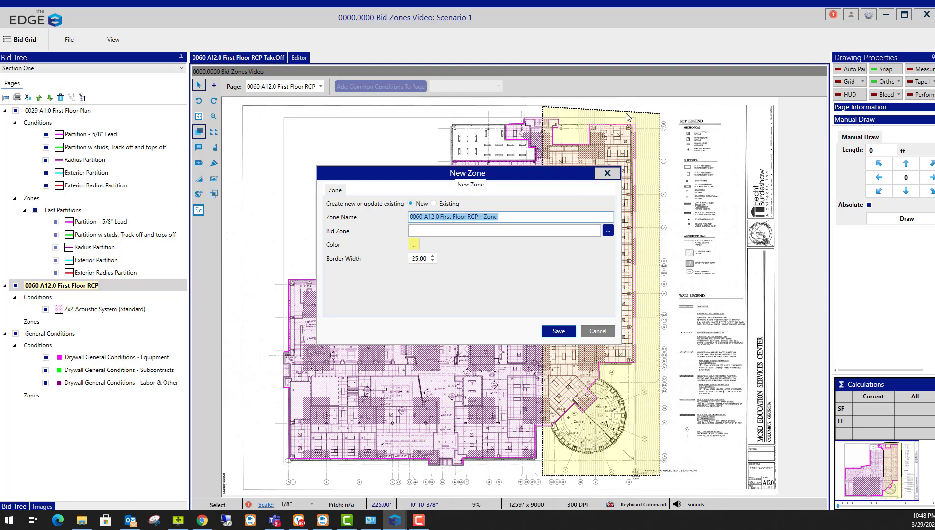
pyautogui.write('Ea')
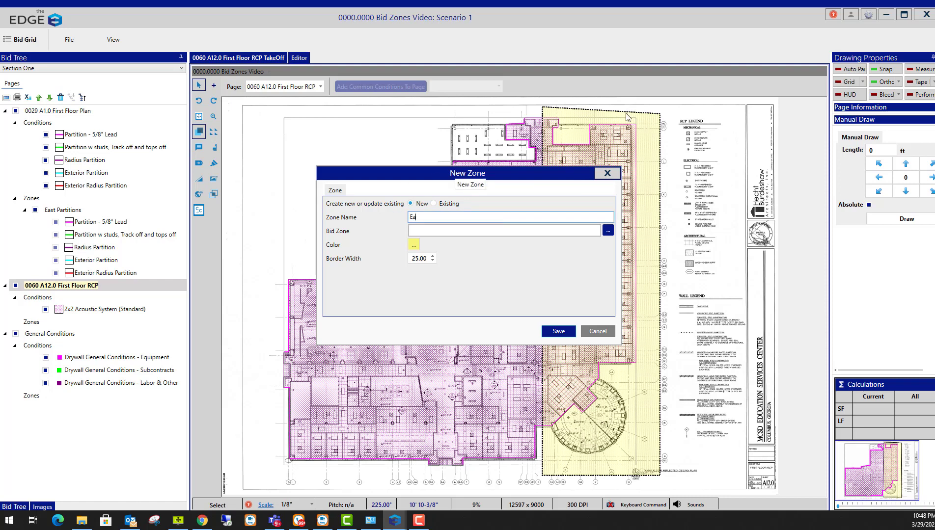
pyautogui.write('st Ceilings')
pyautogui.click(609, 230)
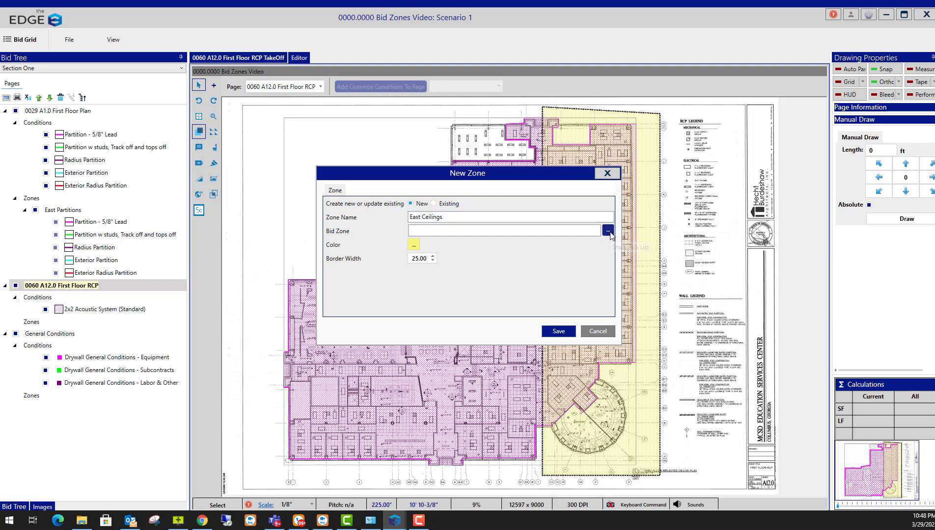
pyautogui.click(346, 187)
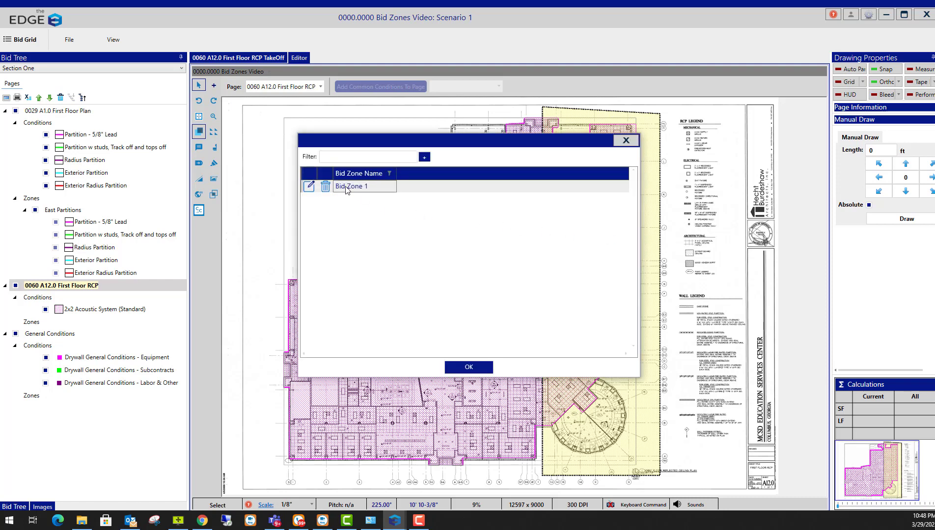
pyautogui.click(467, 368)
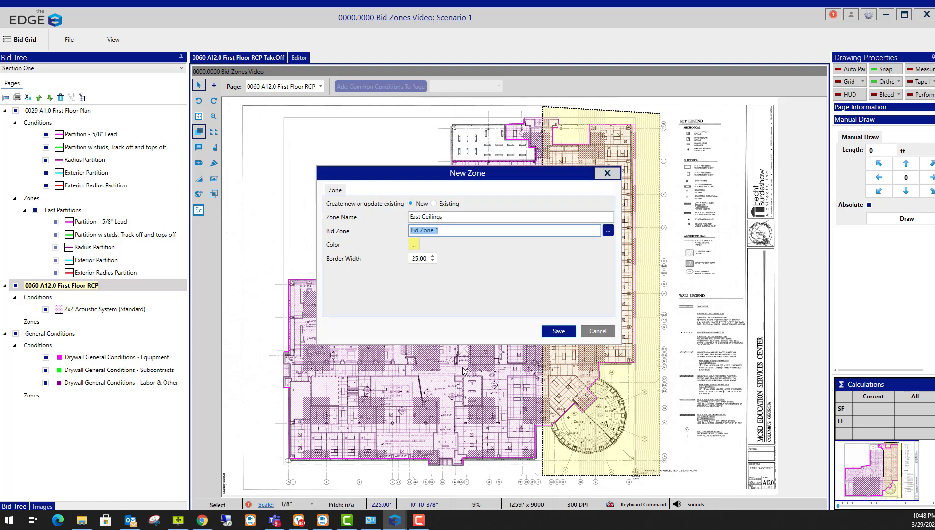
pyautogui.click(558, 332)
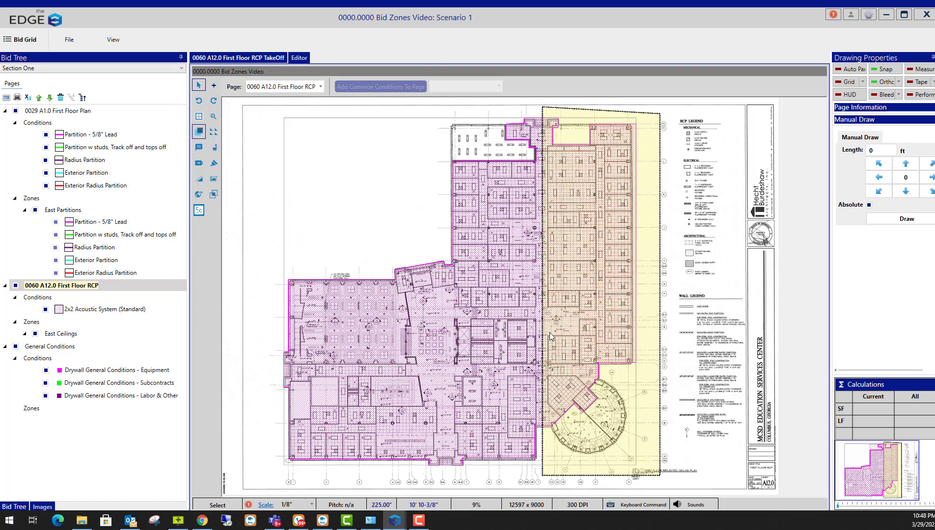
# Back on the 0029 A1.0 First Floor Plan page, trace a four-corner outline around the west half
pyautogui.click(71, 113)
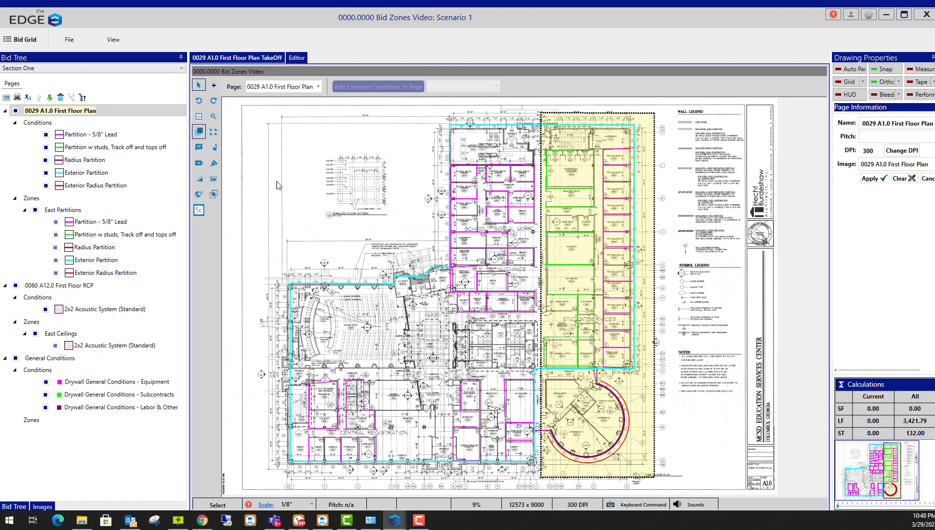
pyautogui.click(215, 195)
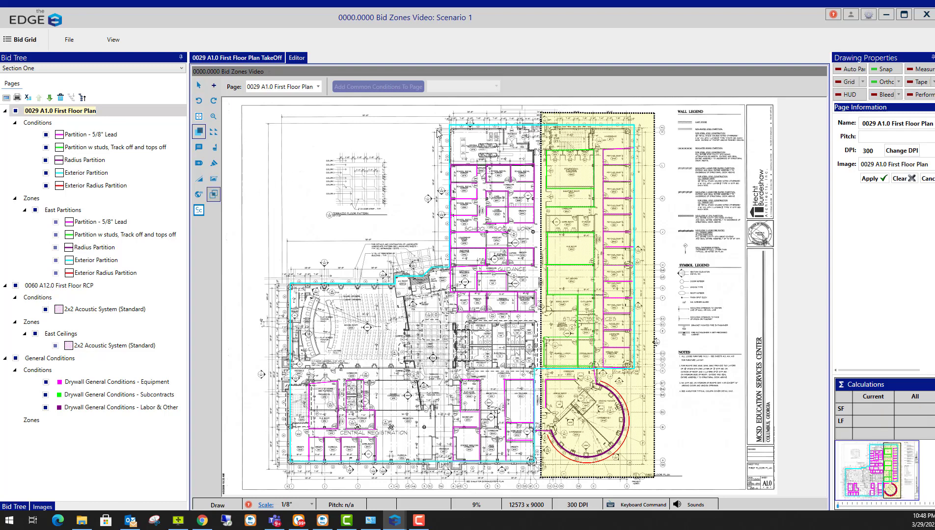
pyautogui.click(541, 113)
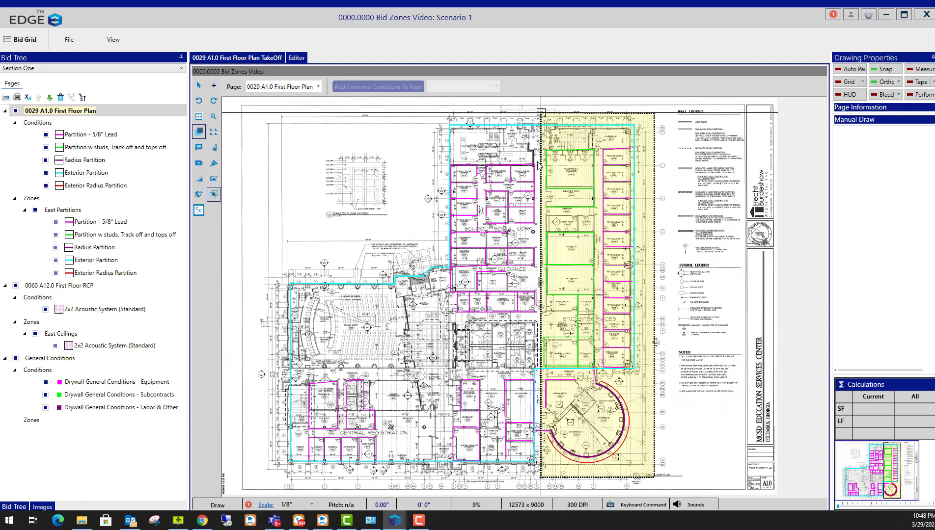
pyautogui.click(541, 476)
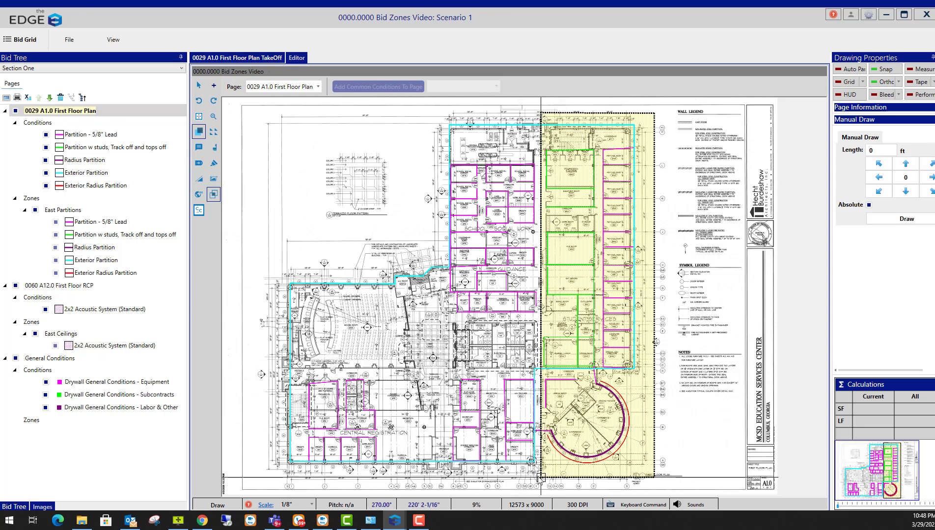
pyautogui.click(275, 476)
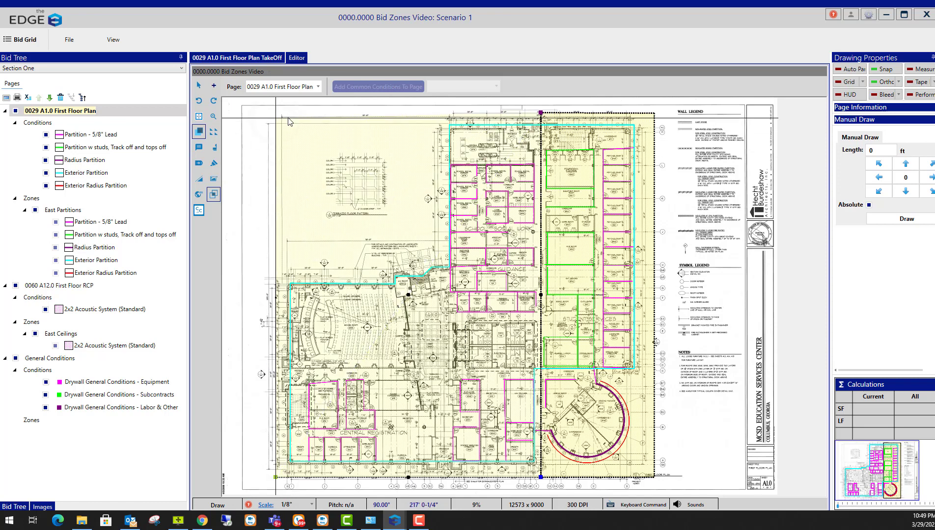
pyautogui.click(288, 118)
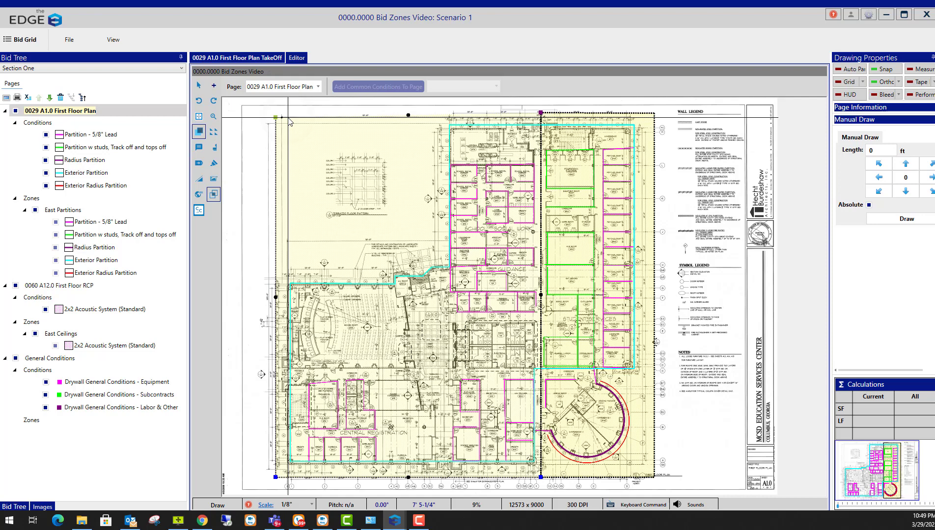
# Close the outline, name the zone 'West Partitions', and assign a newly created Bid Zone 2
pyautogui.press('c')
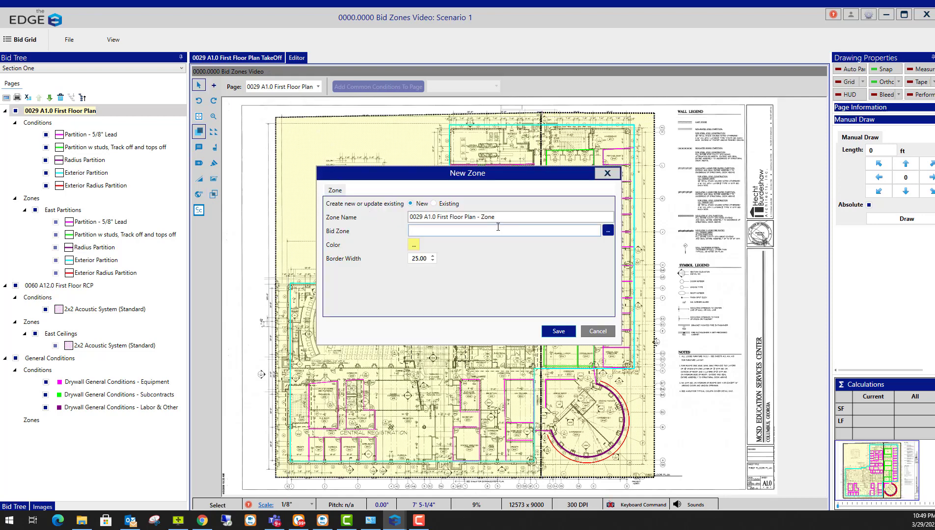
pyautogui.click(505, 218)
pyautogui.moveTo(505, 218); pyautogui.dragTo(334, 217)
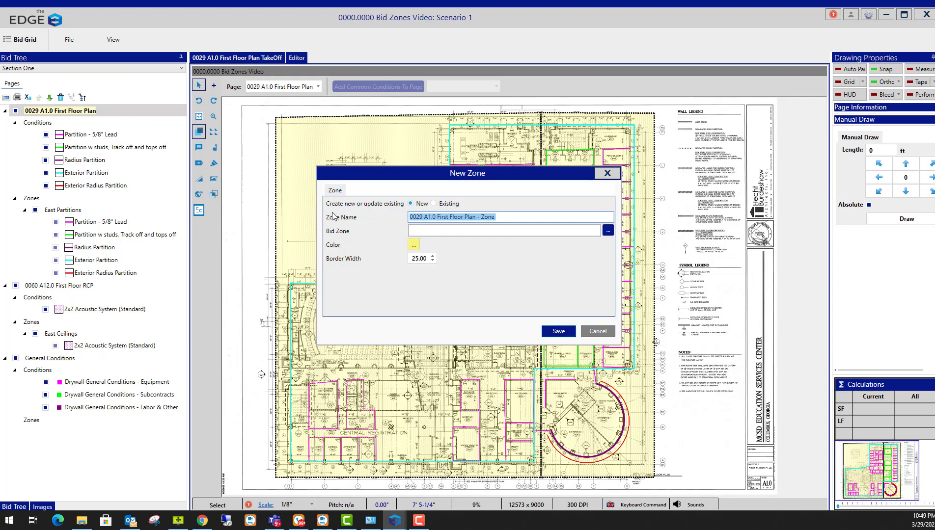
pyautogui.write('West Pa')
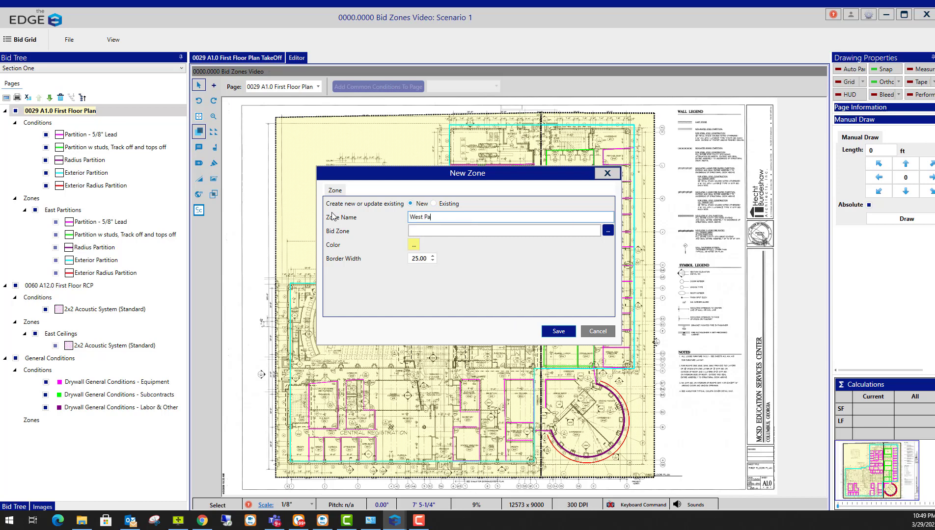
pyautogui.write('rtitions')
pyautogui.click(609, 231)
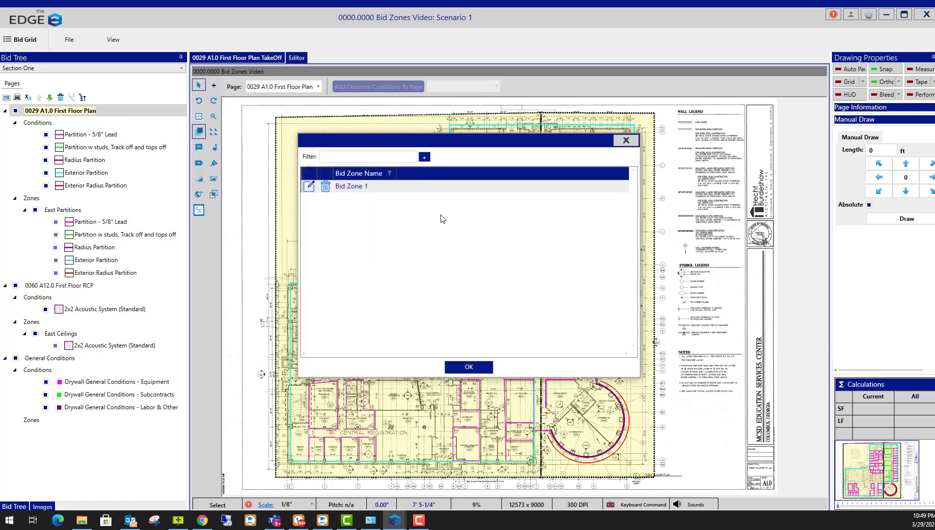
pyautogui.click(424, 158)
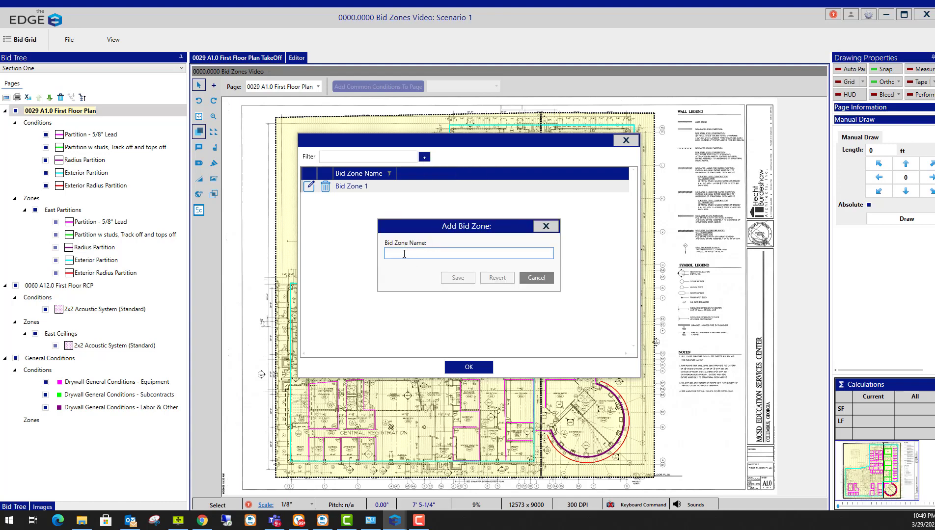
pyautogui.write('Bid Z')
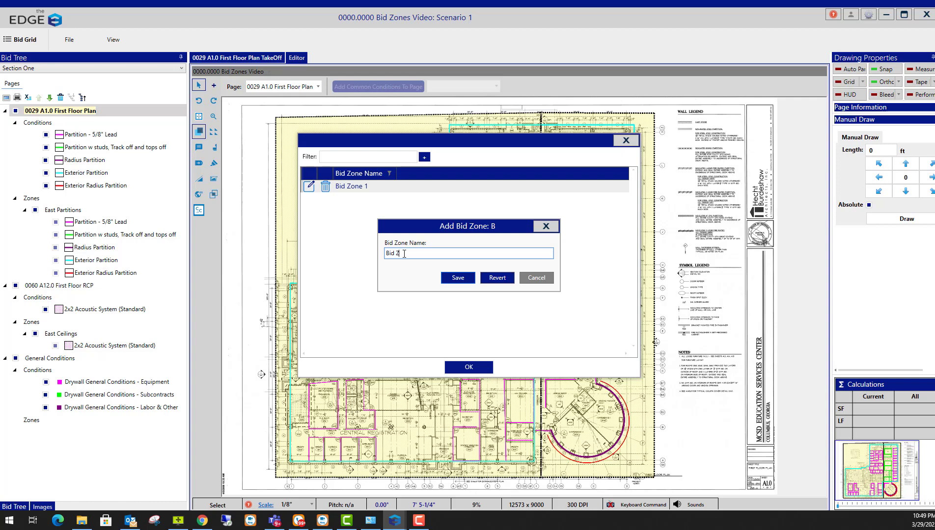
pyautogui.write('one 2')
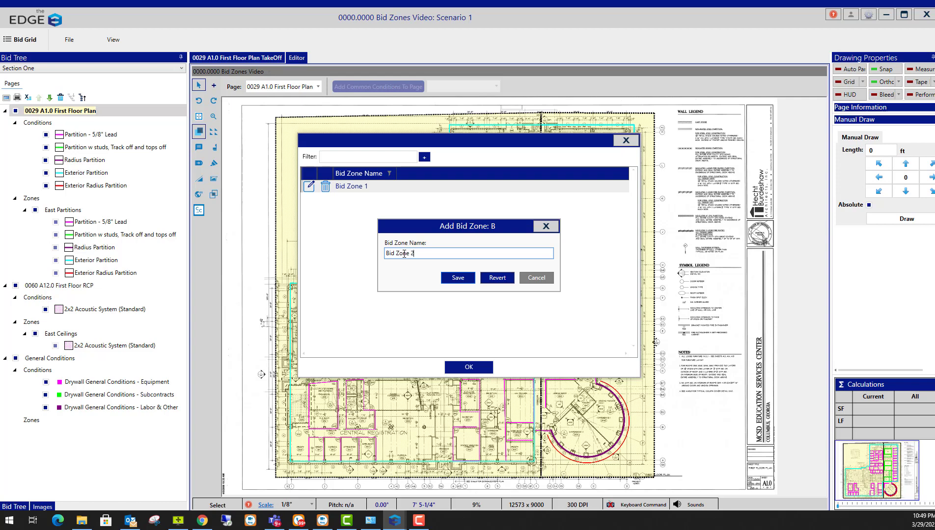
pyautogui.click(458, 278)
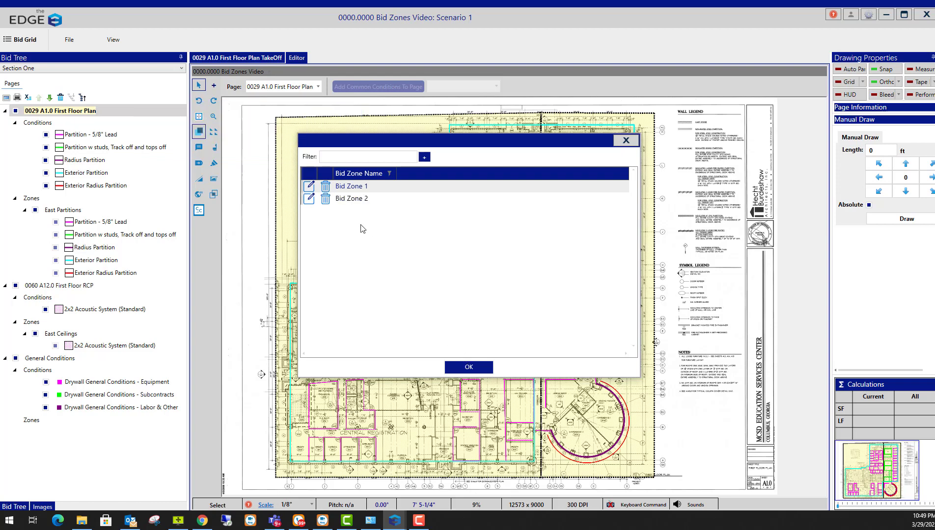
pyautogui.click(471, 368)
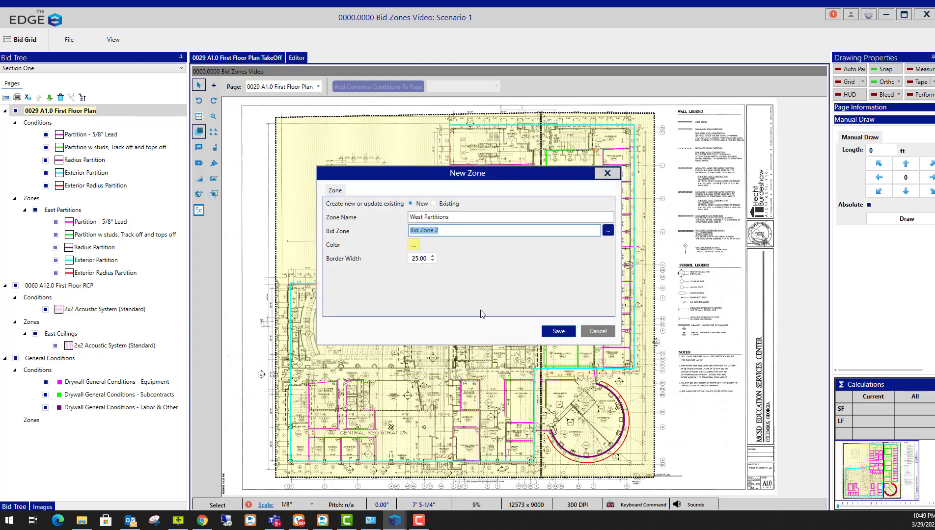
# Color the West Partitions zone red and save it
pyautogui.click(414, 247)
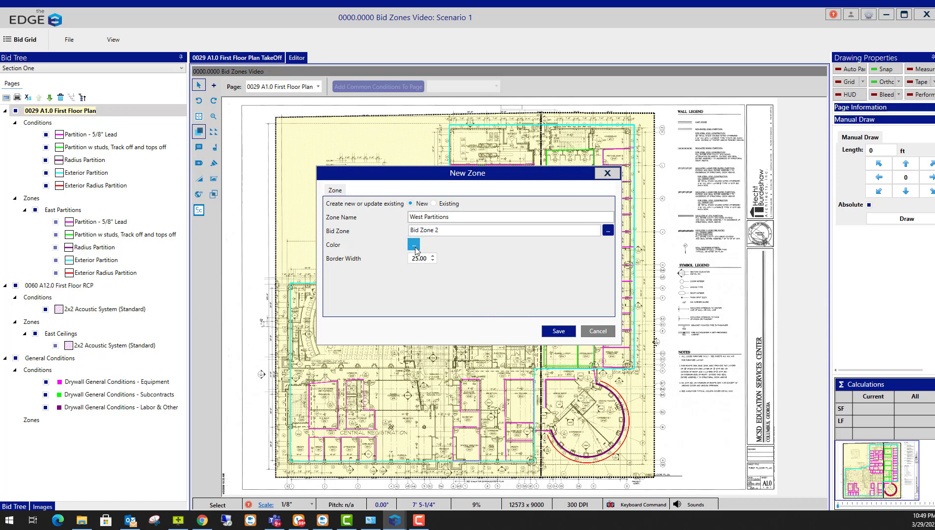
pyautogui.click(473, 324)
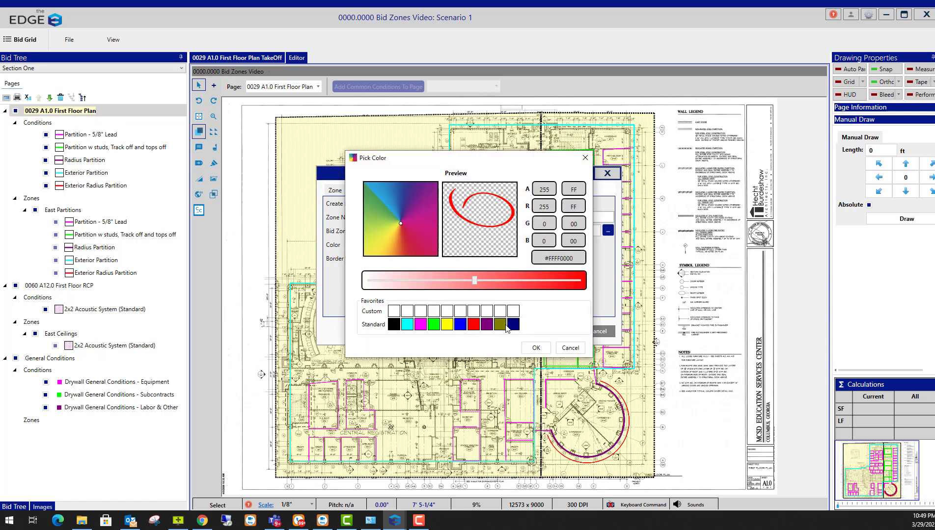
pyautogui.click(536, 348)
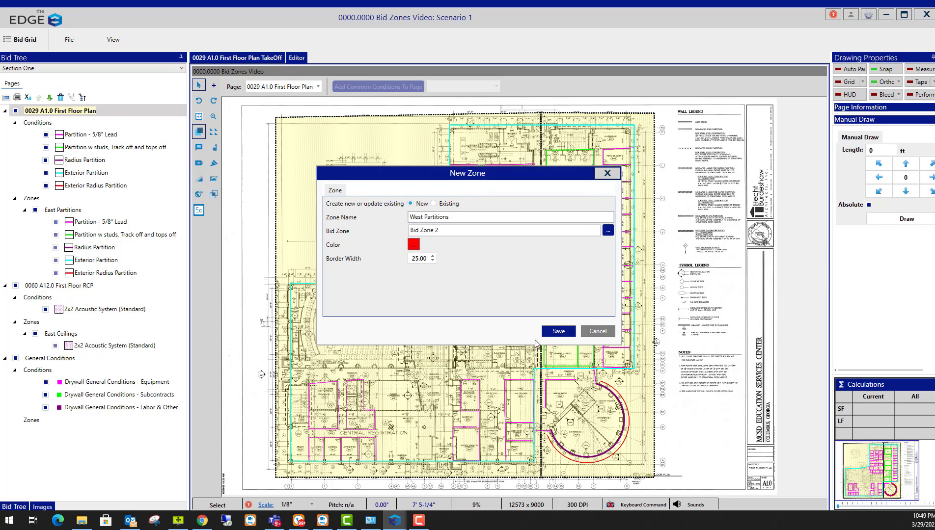
pyautogui.click(550, 331)
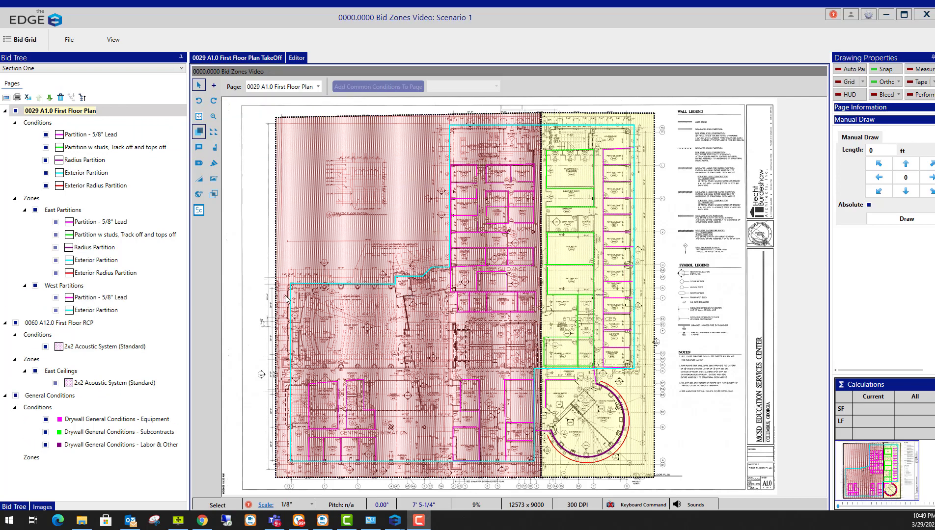
# On the 0060 A12.0 First Floor RCP page, trace a zone outline around the west half
pyautogui.click(77, 326)
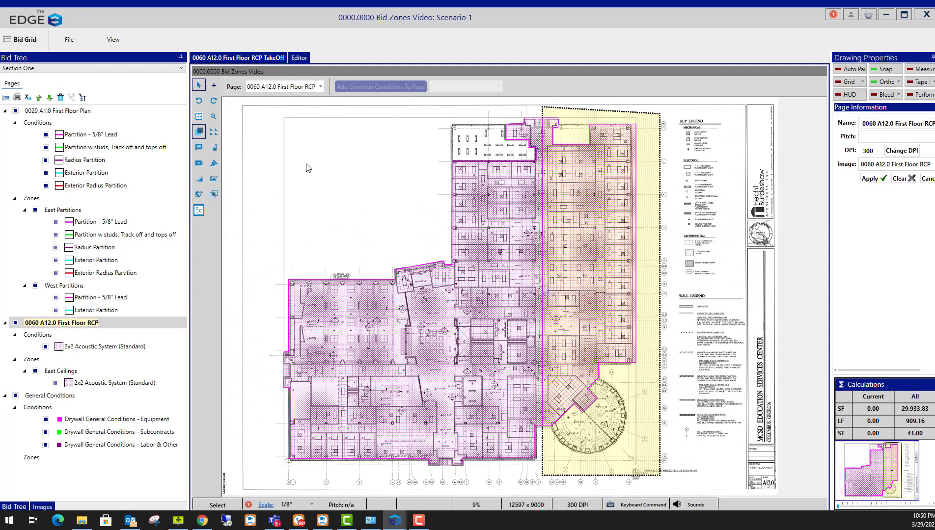
pyautogui.click(214, 194)
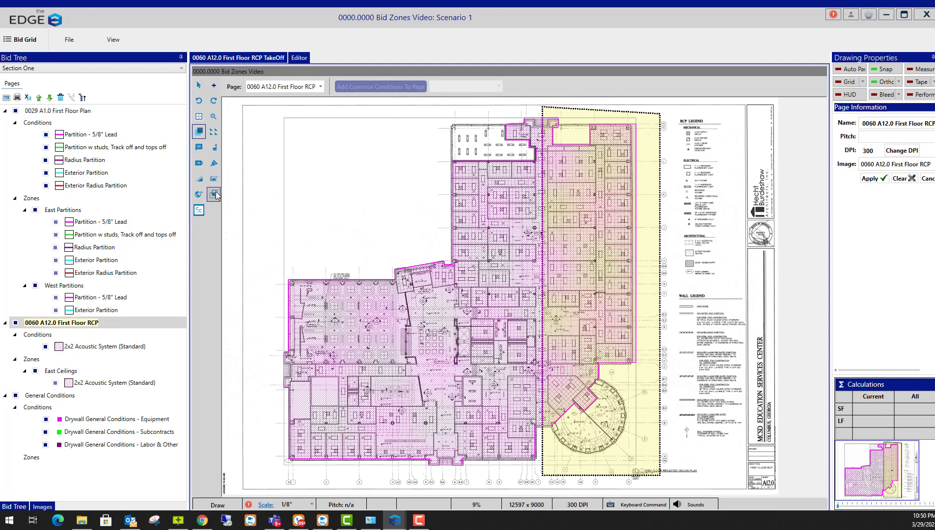
pyautogui.click(544, 108)
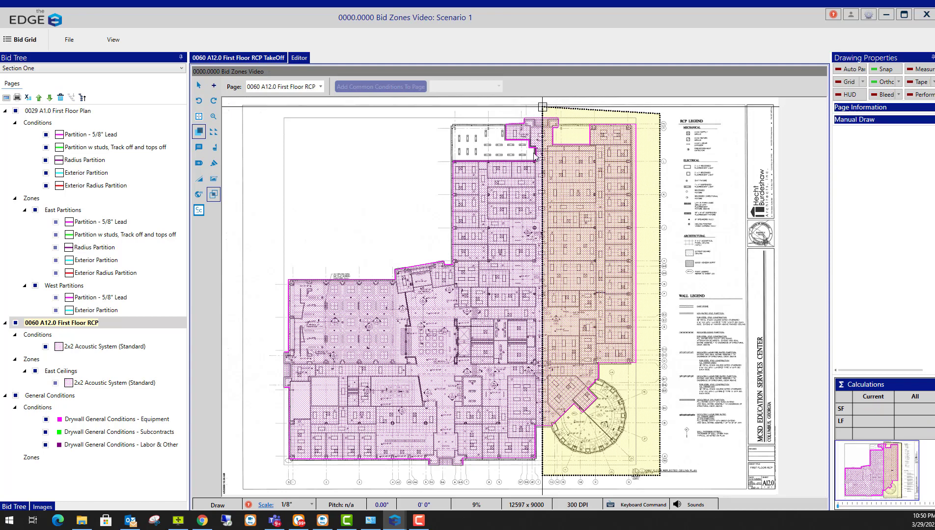
pyautogui.click(542, 476)
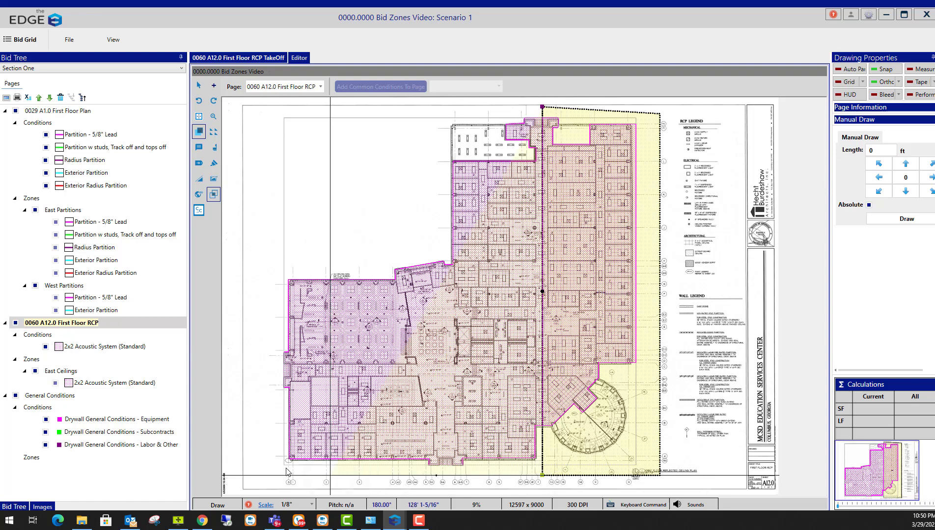
pyautogui.click(265, 475)
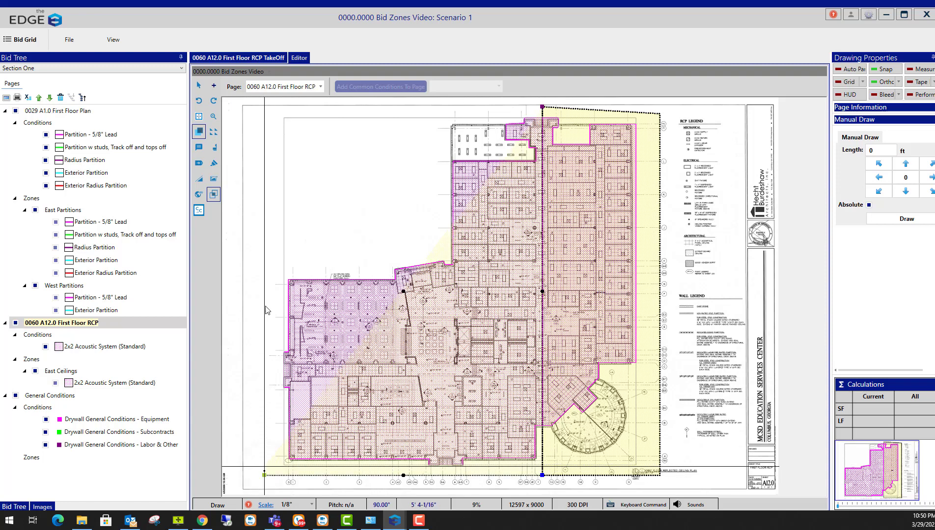
pyautogui.click(306, 127)
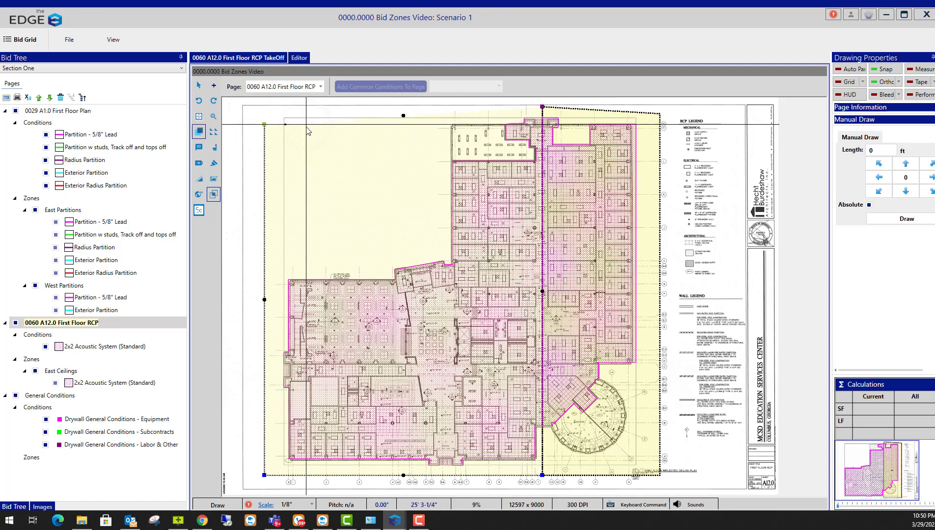
# Close the outline, name the zone 'West Ceiling', and assign it to Bid Zone 2
pyautogui.press('c')
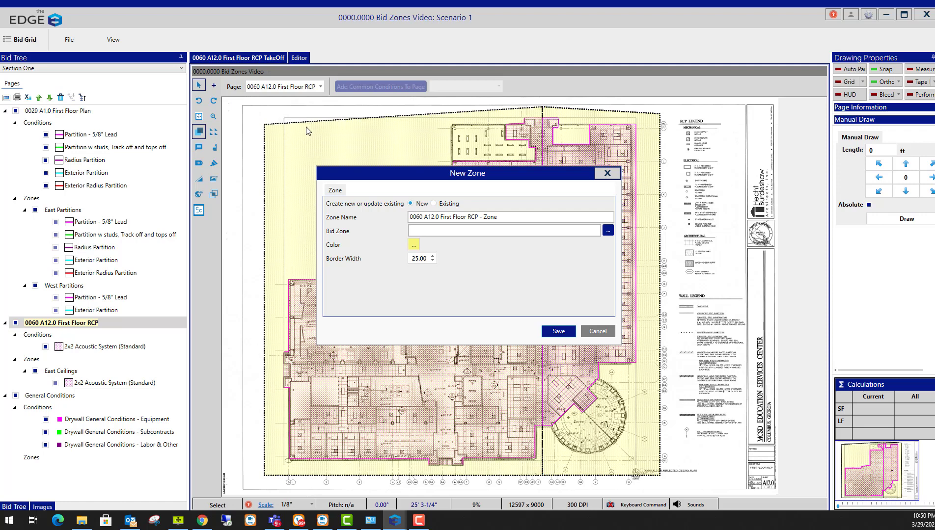
pyautogui.moveTo(511, 213); pyautogui.dragTo(372, 202)
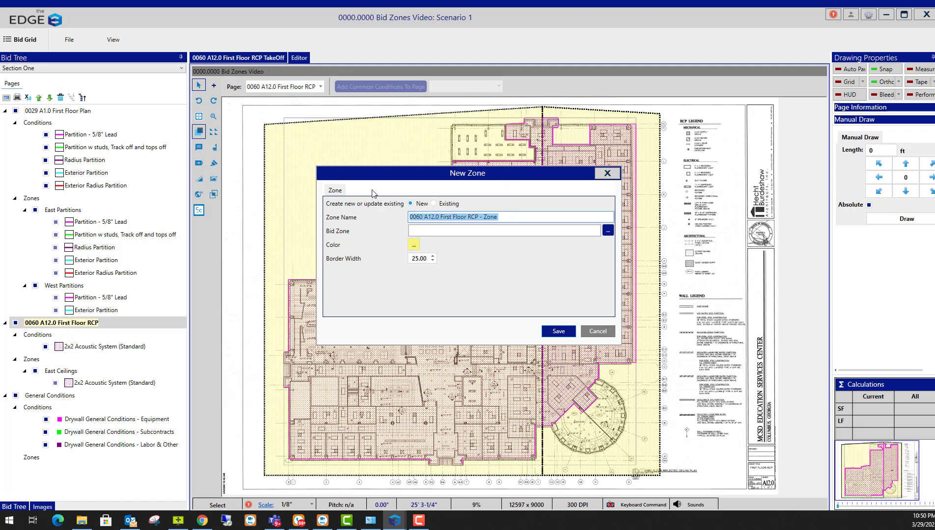
pyautogui.write('West')
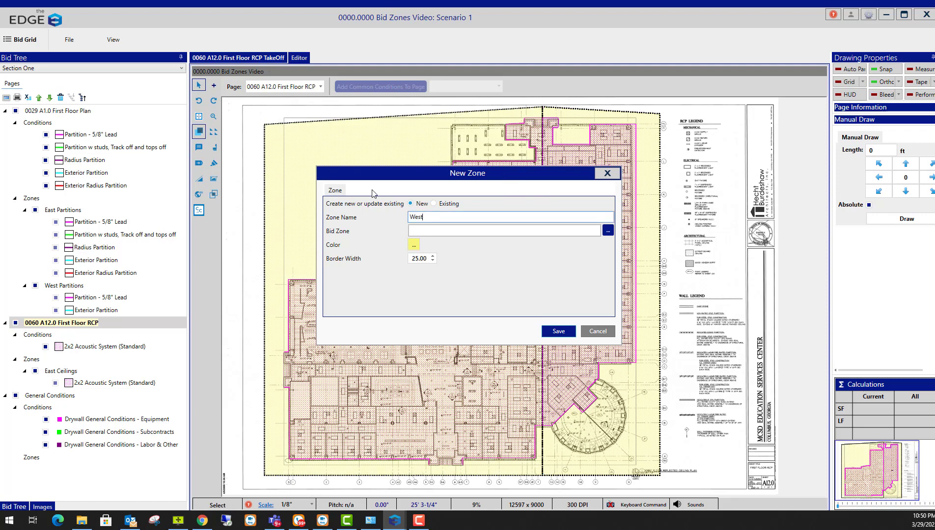
pyautogui.write(' Ceilings')
pyautogui.click(608, 232)
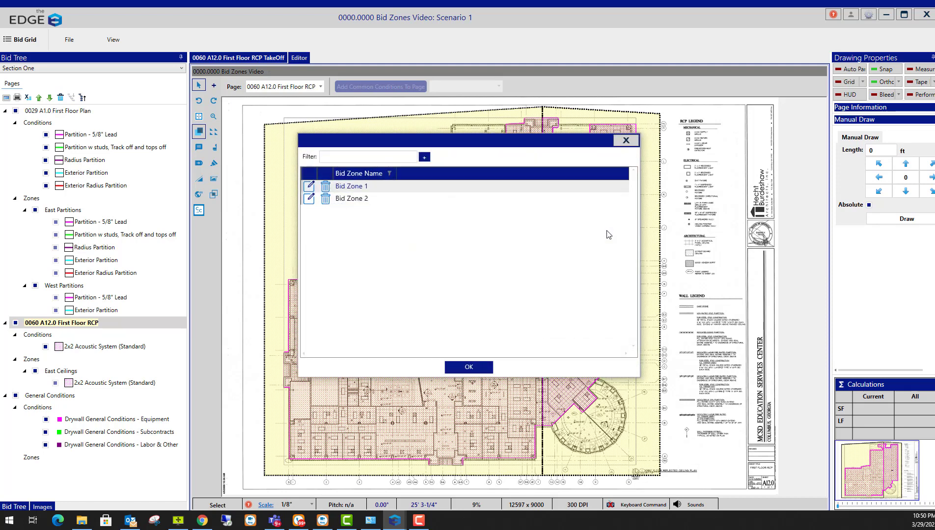
pyautogui.click(367, 200)
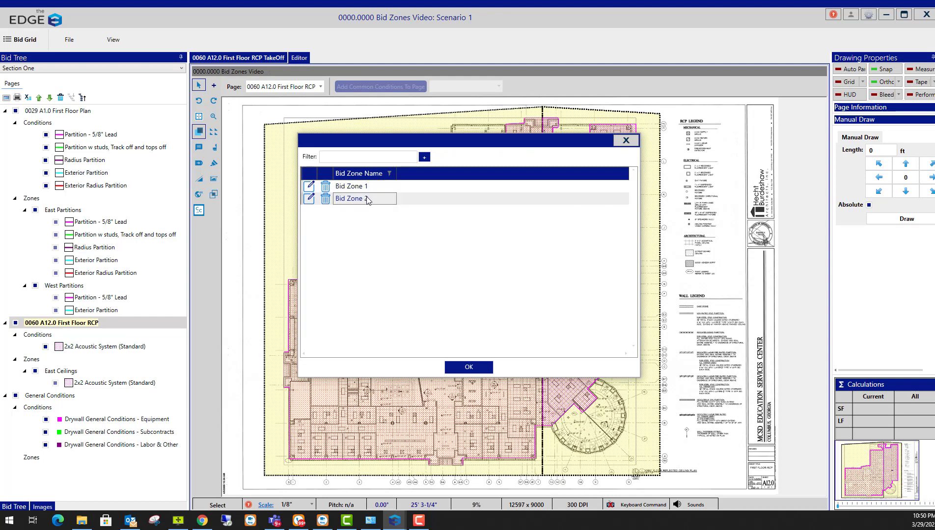
pyautogui.click(467, 366)
# Color the West Ceilings zone blue and save it
pyautogui.click(414, 245)
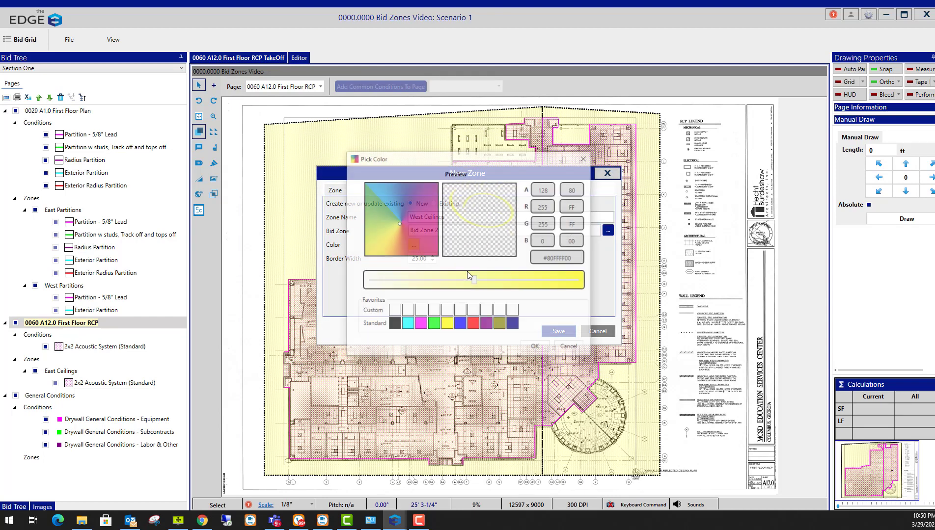
pyautogui.click(461, 324)
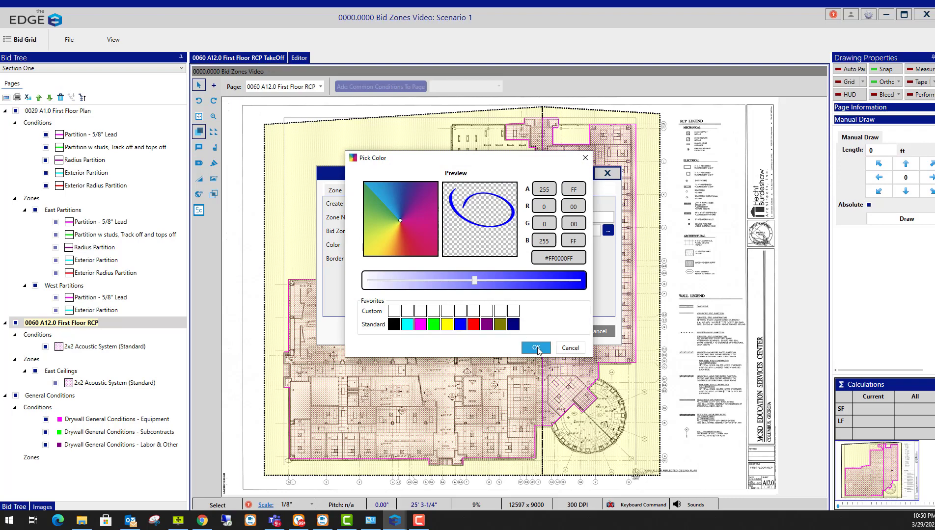
pyautogui.click(536, 348)
pyautogui.click(558, 332)
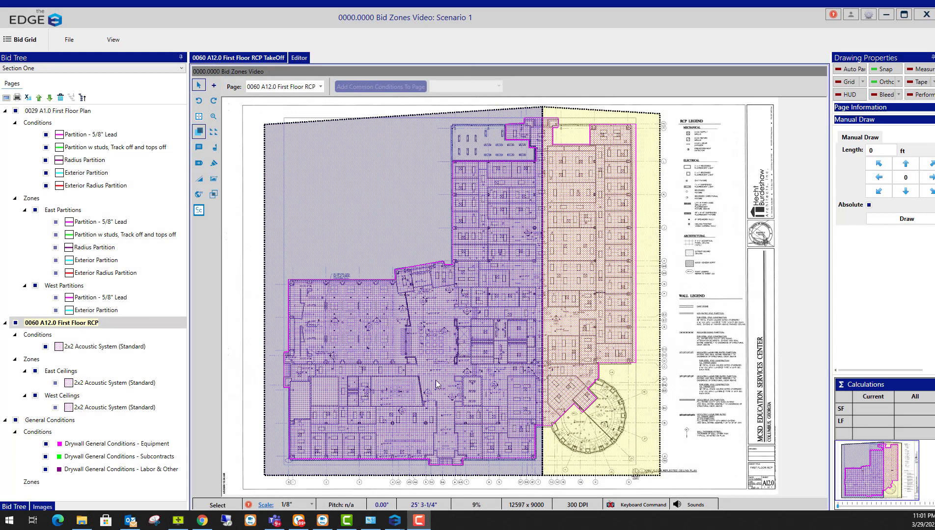
# Switch to the Acme estimating window and open the Section One Pages list
pyautogui.moveTo(391, 524)
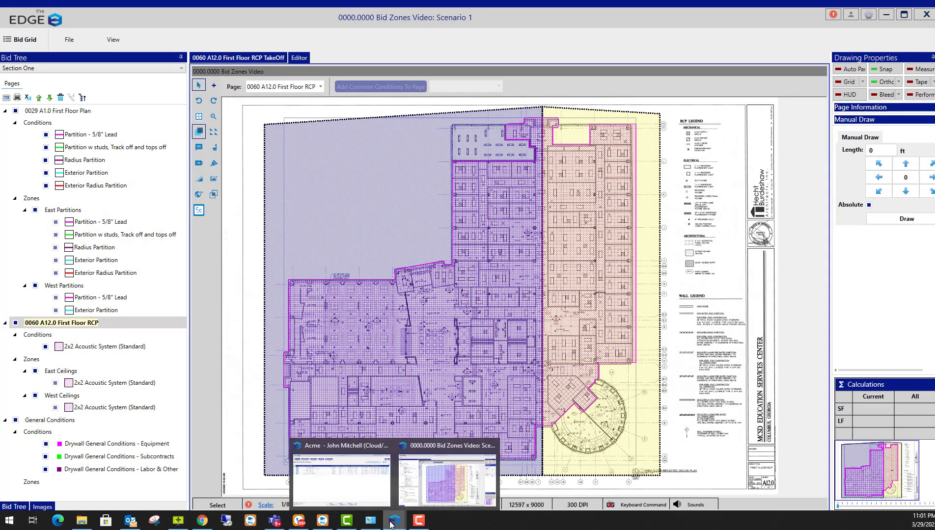
pyautogui.click(365, 489)
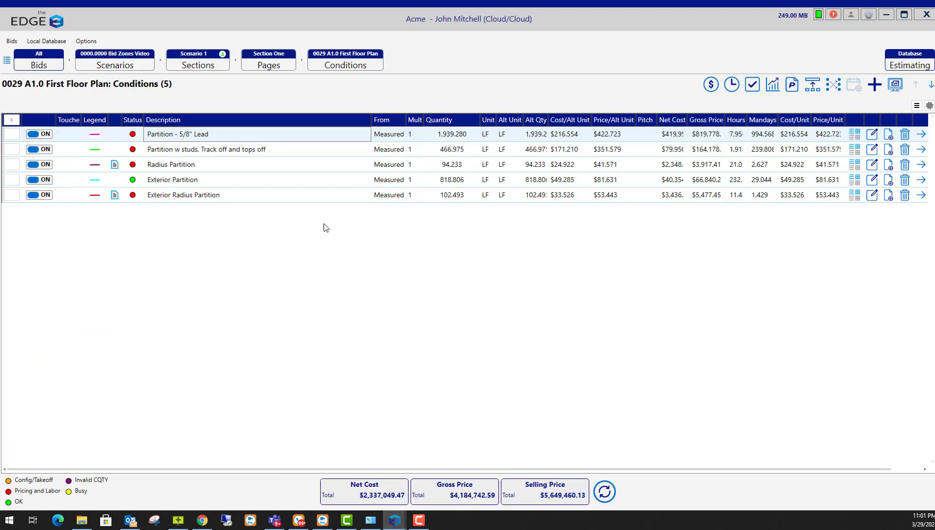
pyautogui.click(275, 68)
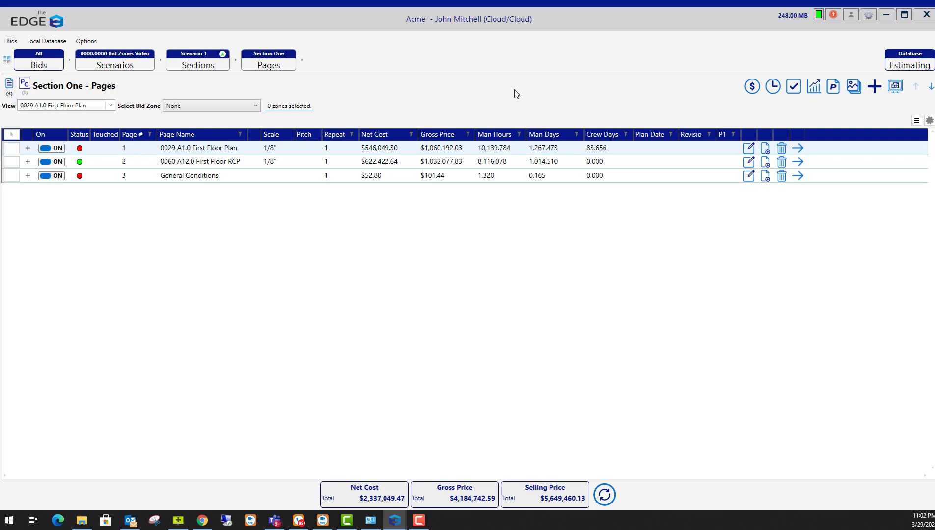
# Filter the Section One pages to Bid Zone 1 and bring up material pricing for its marked zones
pyautogui.click(256, 107)
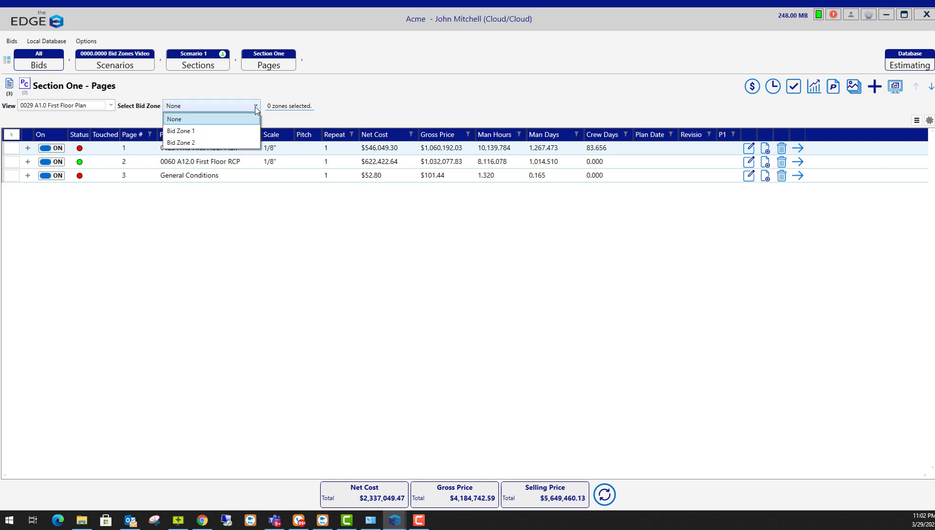
pyautogui.click(209, 131)
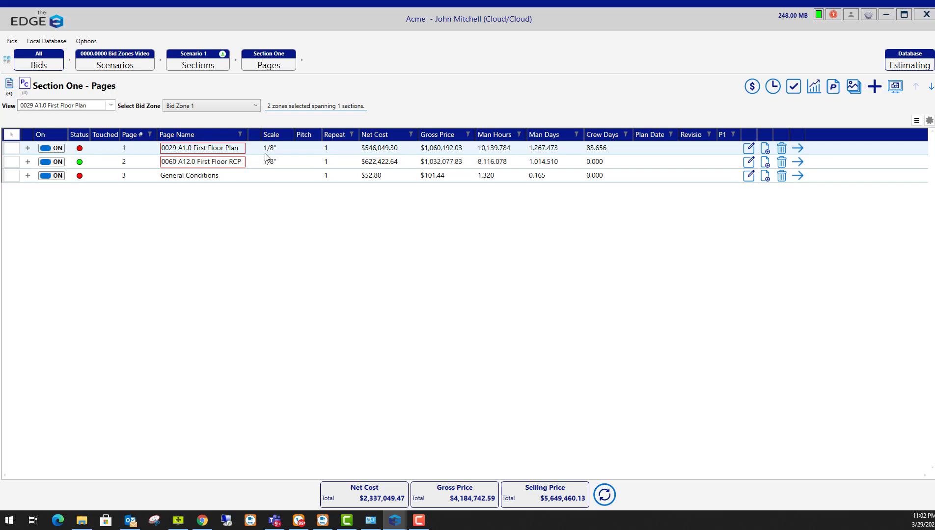
pyautogui.click(753, 89)
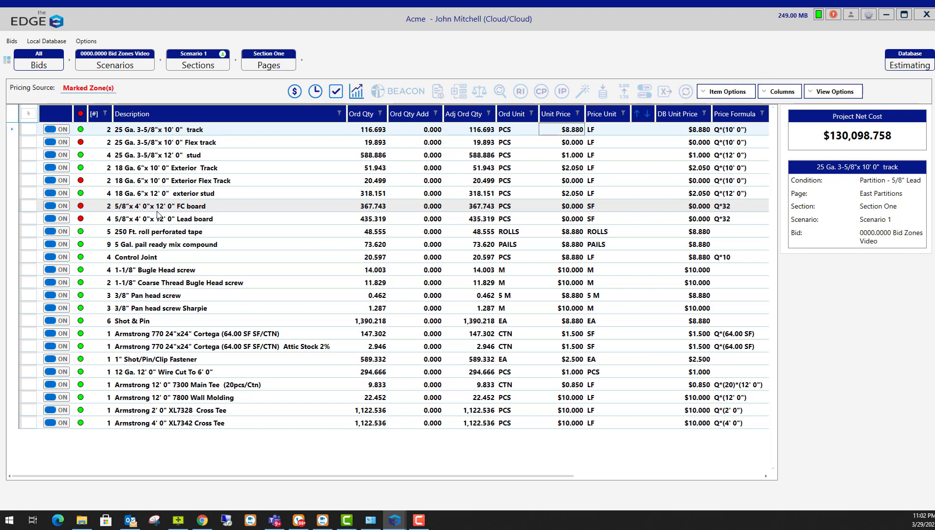
# Change the pricing source from Marked Zone(s) to Entire Scenario
pyautogui.click(87, 89)
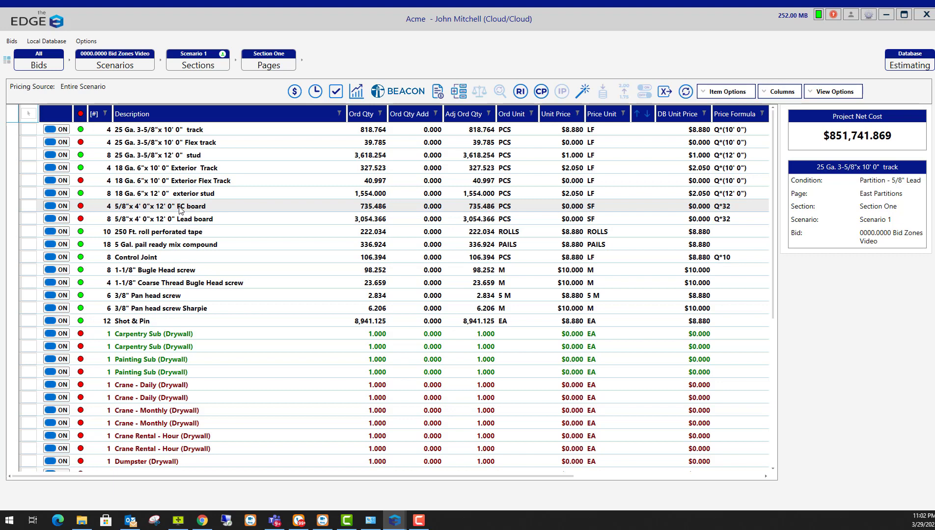
# Go back to the Section One pages and filter them to Bid Zone 2
pyautogui.click(263, 66)
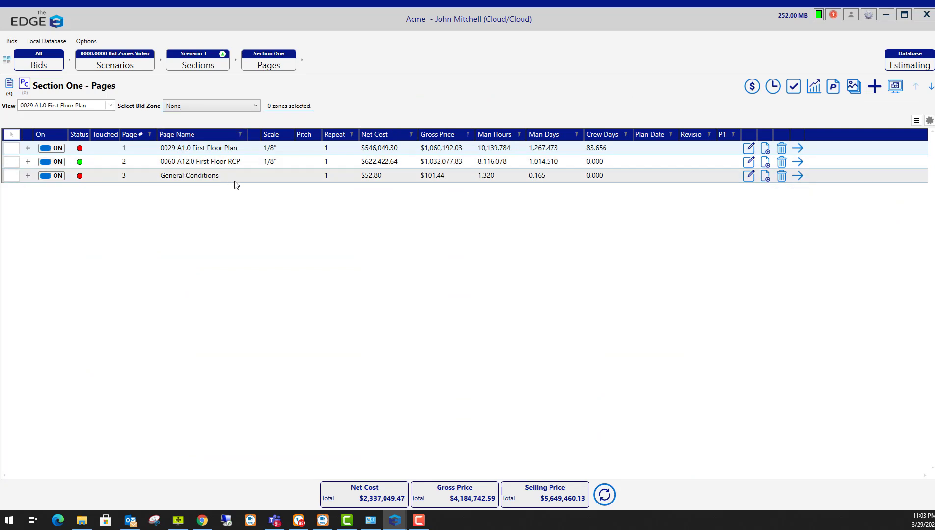
pyautogui.click(245, 107)
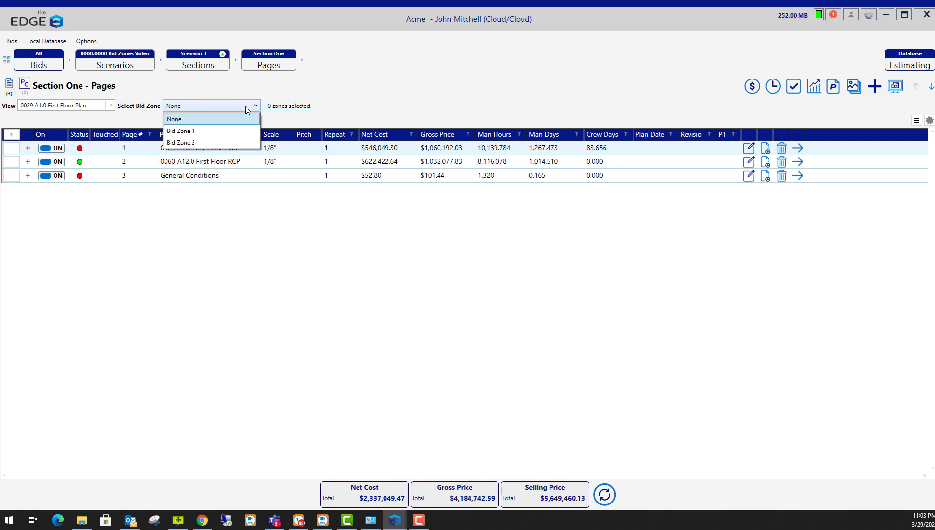
pyautogui.click(196, 143)
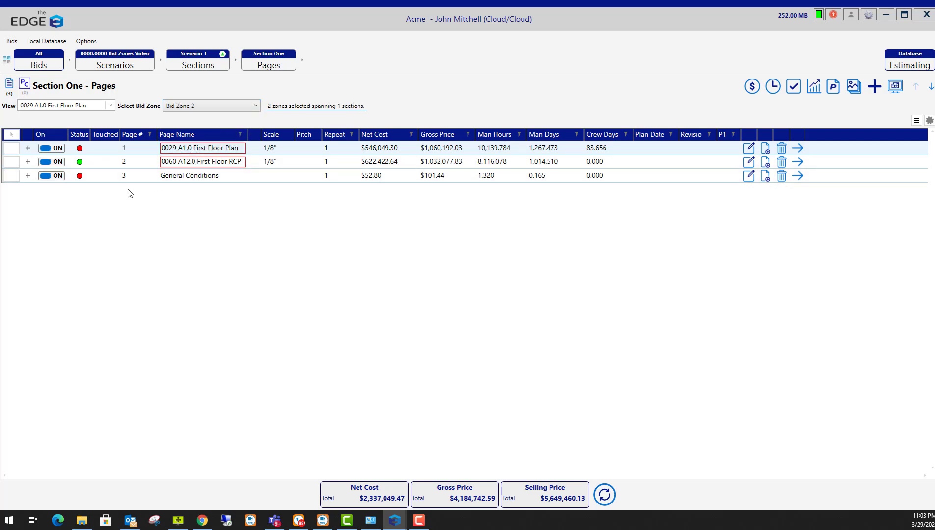
# Inspect the Bid Zone 2 zones on the First Floor Plan and RCP pages, then reset the filter to None
pyautogui.click(28, 149)
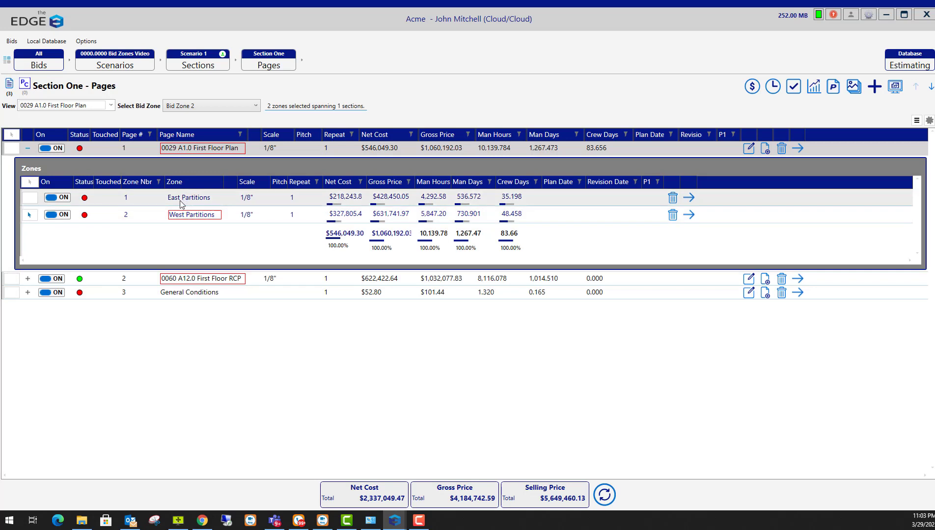
pyautogui.click(28, 149)
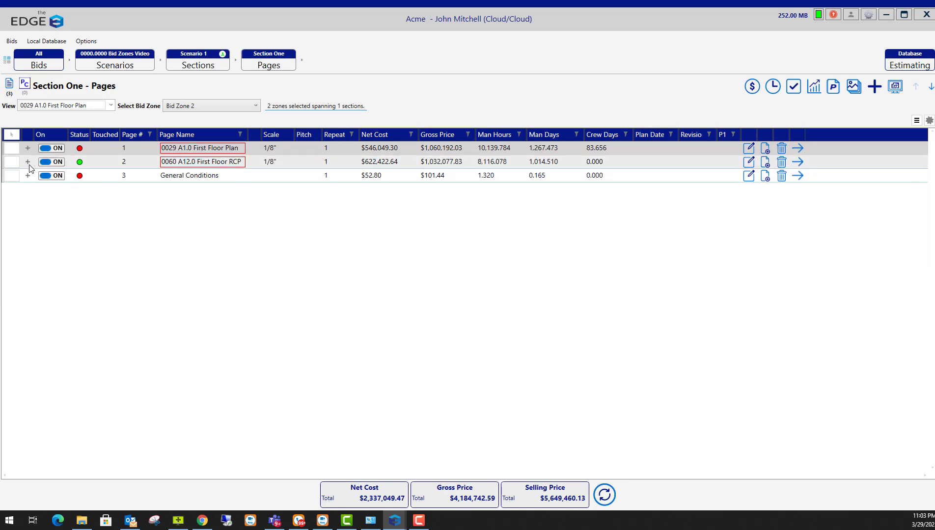
pyautogui.click(28, 163)
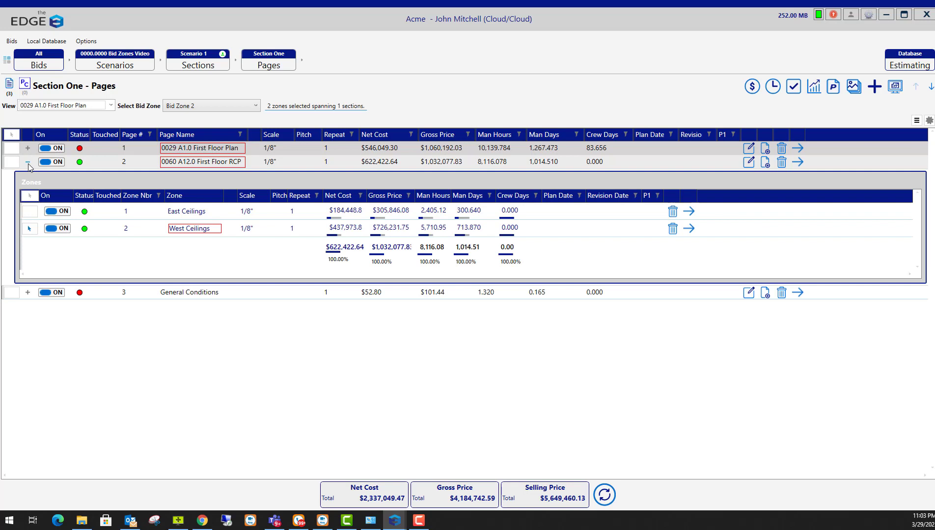
pyautogui.click(28, 163)
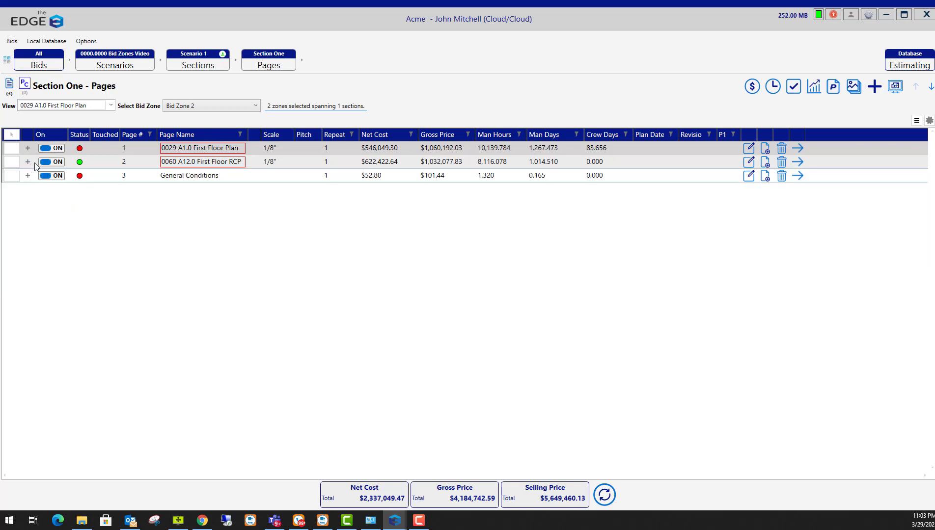
pyautogui.click(293, 109)
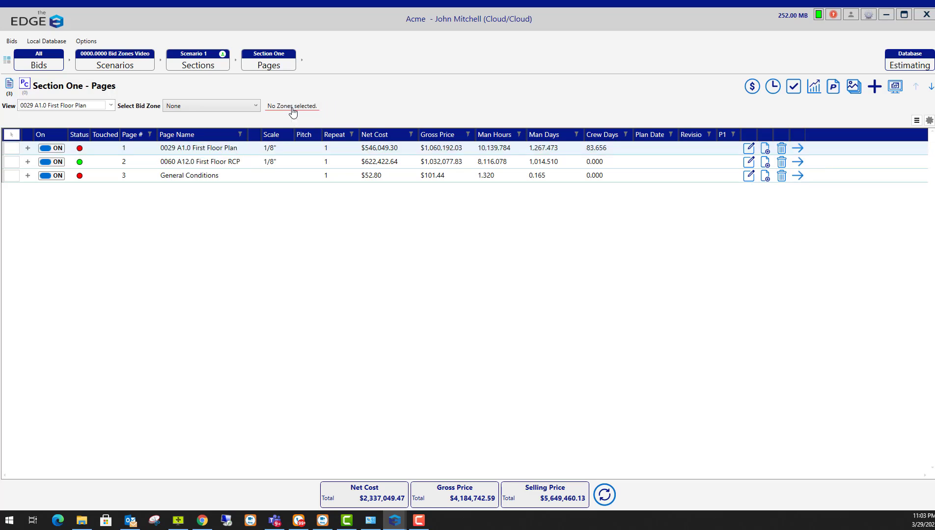